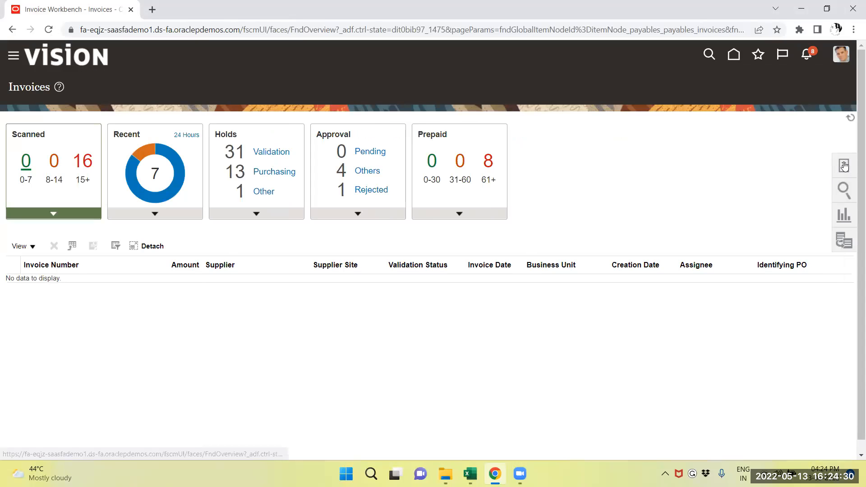
Step: Start creating a new invoice and set its supplier to Dell Inc
{"action": "left_click", "coordinate": [838, 165]}
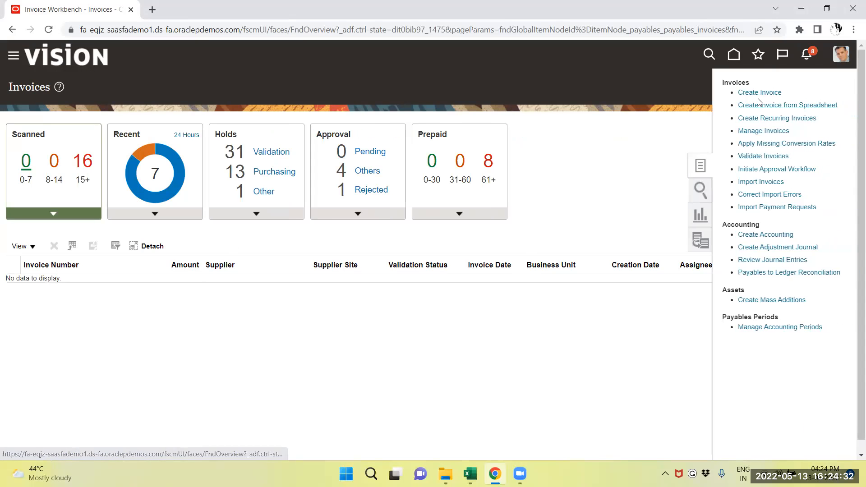
{"action": "left_click", "coordinate": [760, 91]}
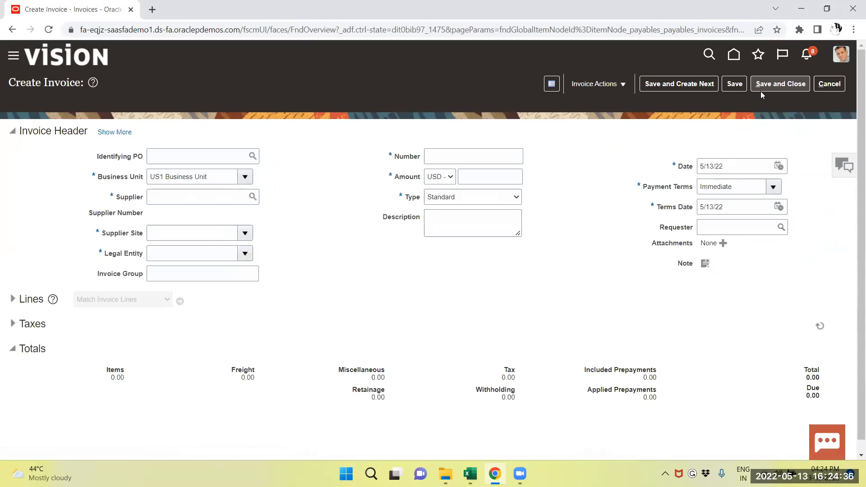
{"action": "left_click", "coordinate": [177, 193]}
{"action": "type", "text": "DELL"}
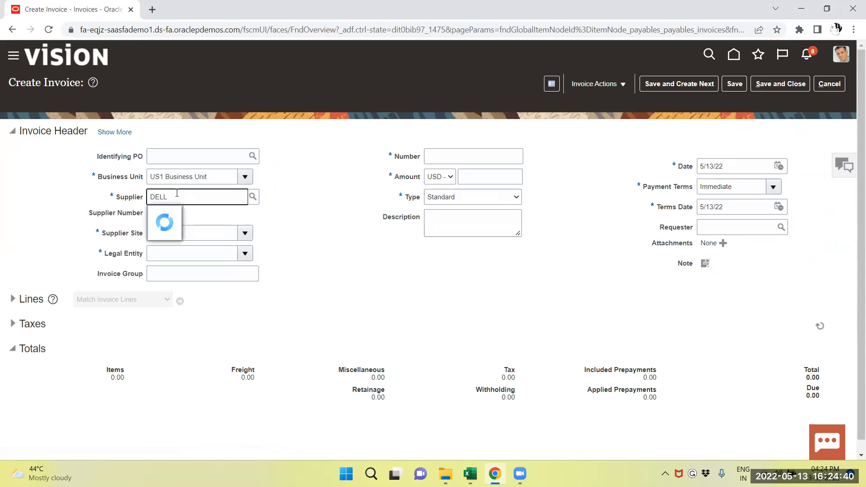
{"action": "left_click", "coordinate": [178, 213]}
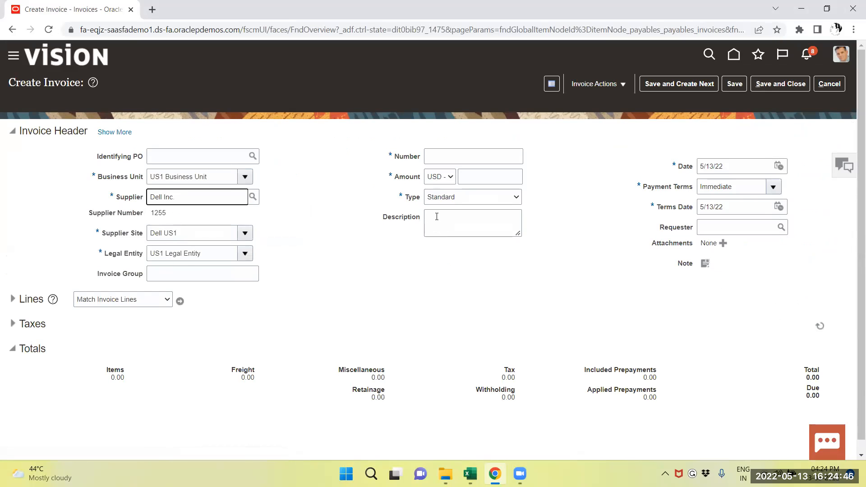
Step: Enter DELL/2022/1110 as the invoice number
{"action": "left_click", "coordinate": [448, 152]}
{"action": "type", "text": "DE"}
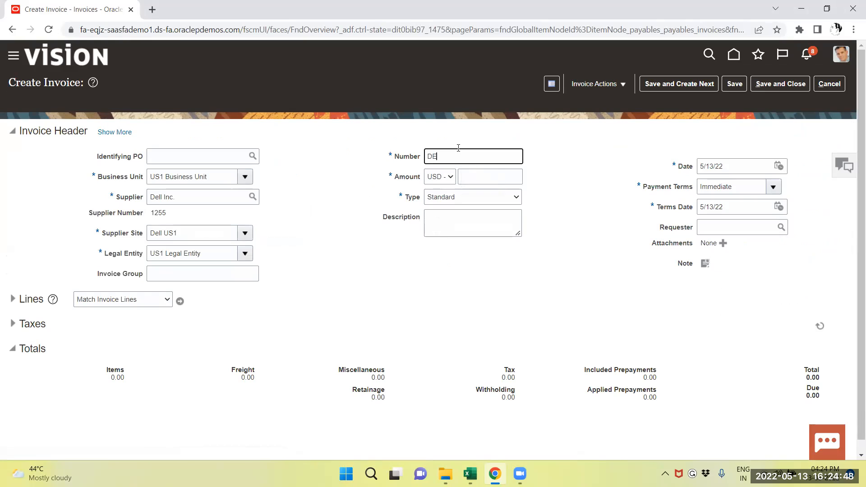
{"action": "type", "text": "LL/2022/1110"}
{"action": "key", "text": "Tab"}
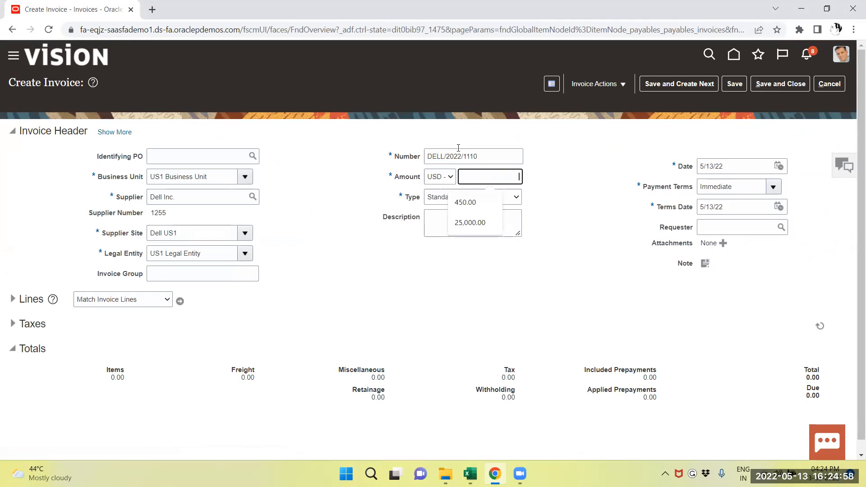
Step: Set the invoice amount to 71,175.00 USD
{"action": "type", "text": "2500"}
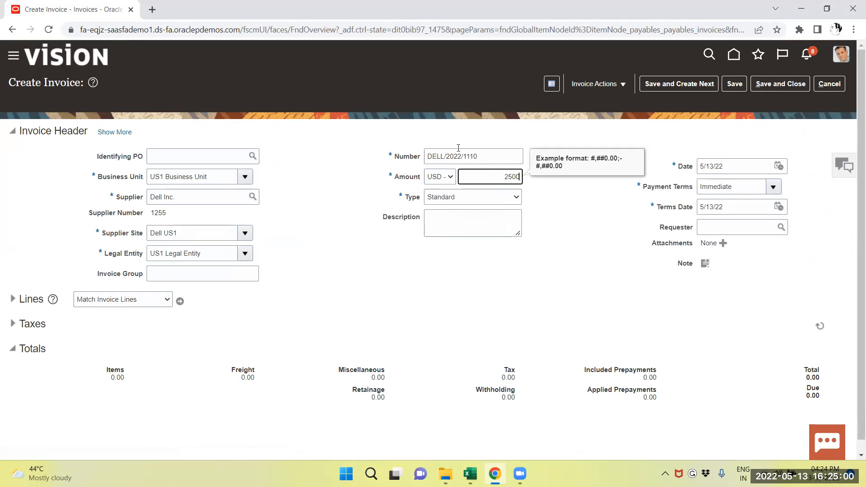
{"action": "type", "text": "0"}
{"action": "key", "text": "BackSpace"}
{"action": "key", "text": "BackSpace"}
{"action": "key", "text": "BackSpace"}
{"action": "key", "text": "BackSpace"}
{"action": "key", "text": "BackSpace"}
{"action": "type", "text": "2"}
{"action": "key", "text": "BackSpace"}
{"action": "type", "text": "71175"}
{"action": "key", "text": "Tab"}
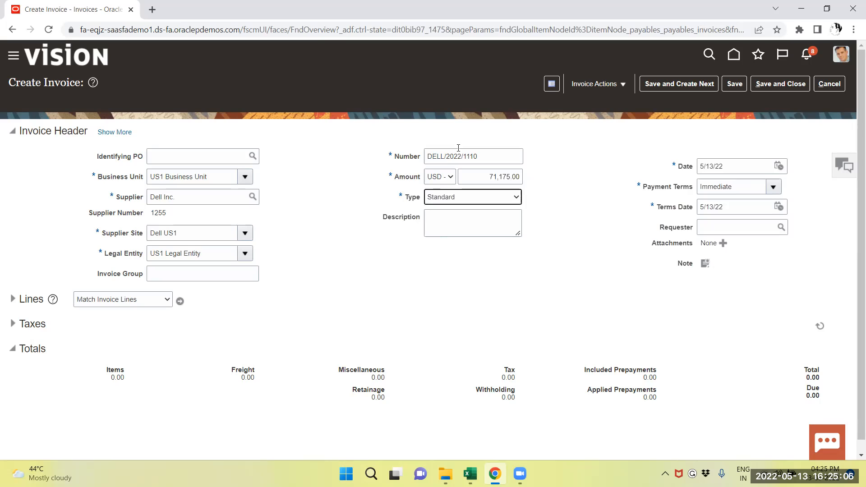
Step: Enter "SCANNER 5NOS" as the invoice description
{"action": "left_click", "coordinate": [467, 220]}
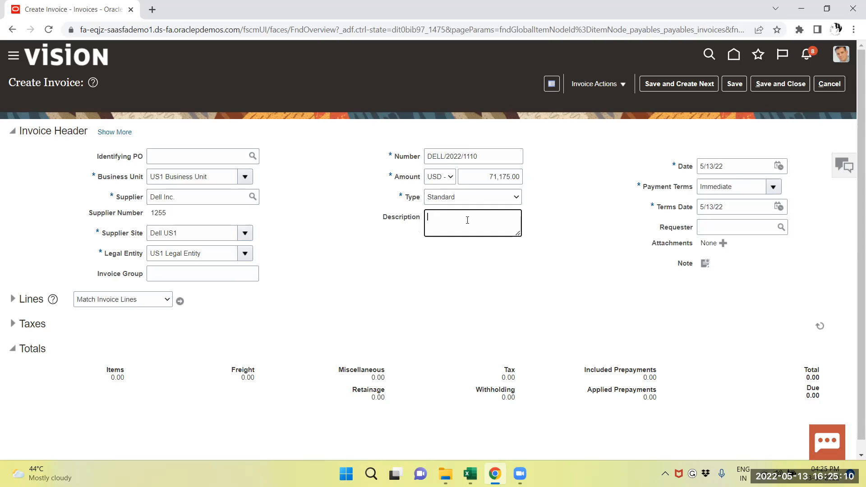
{"action": "type", "text": "SCANNER"}
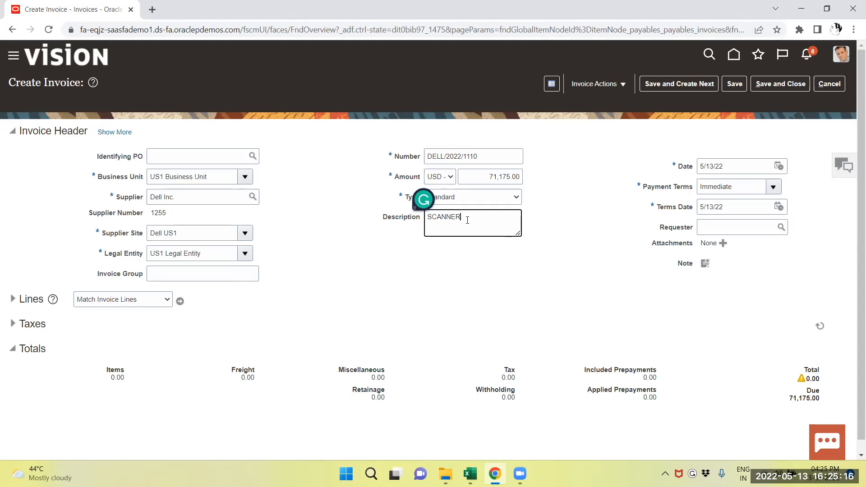
{"action": "type", "text": " 5NOS"}
Step: Expand the invoice lines and give line 1 an amount of 65,000 and the distribution set Fixed Asset Clearing (Single Account)
{"action": "left_click", "coordinate": [13, 299]}
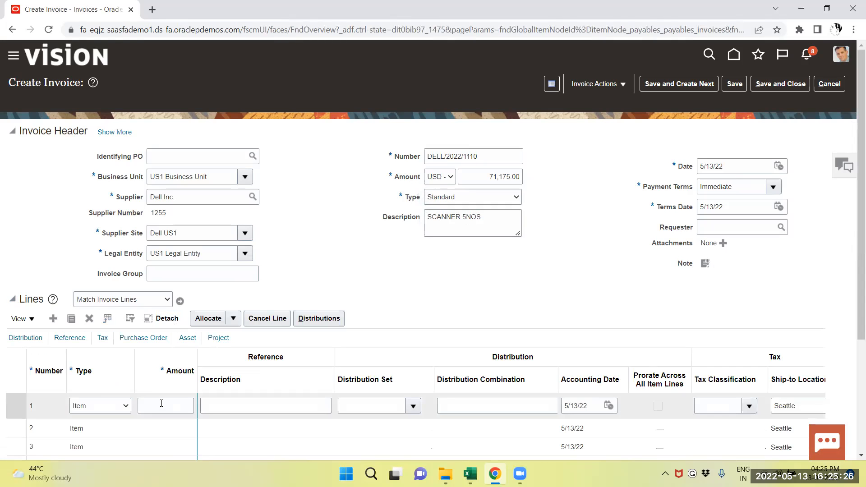
{"action": "left_click", "coordinate": [162, 403]}
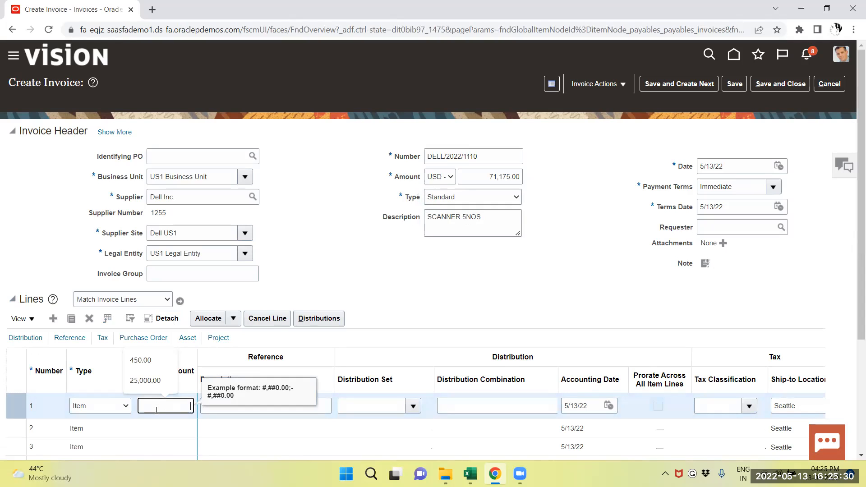
{"action": "type", "text": "65000"}
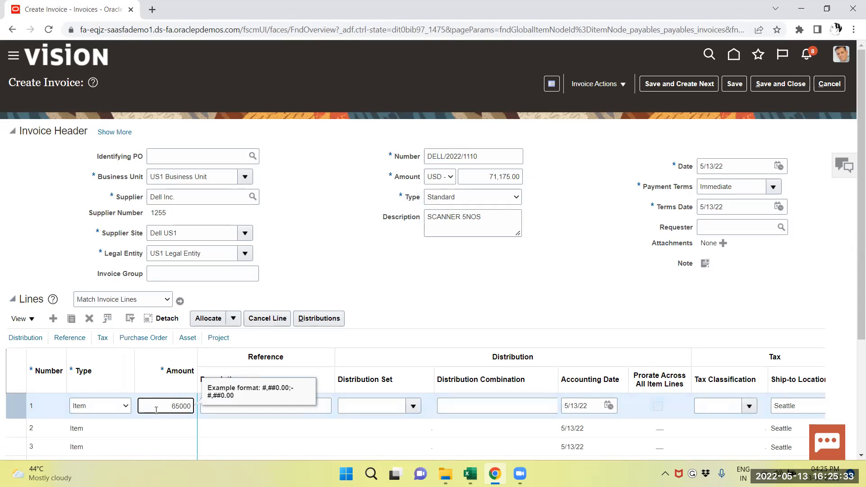
{"action": "key", "text": "Tab"}
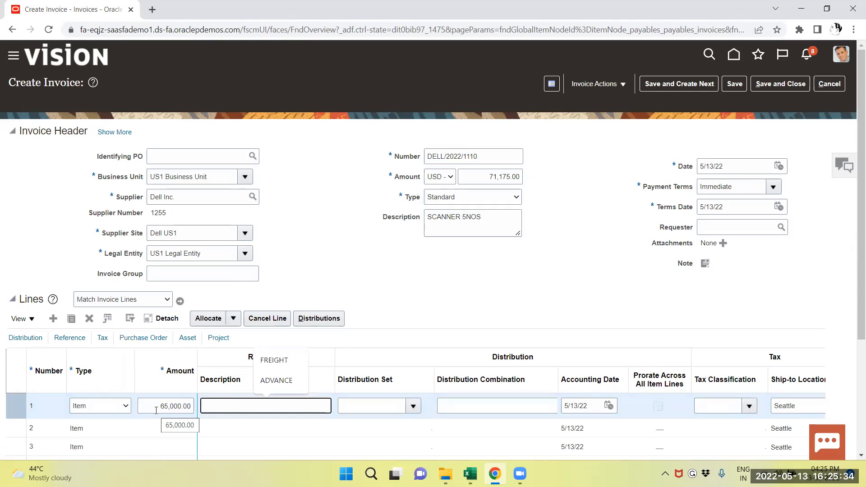
{"action": "key", "text": "Tab"}
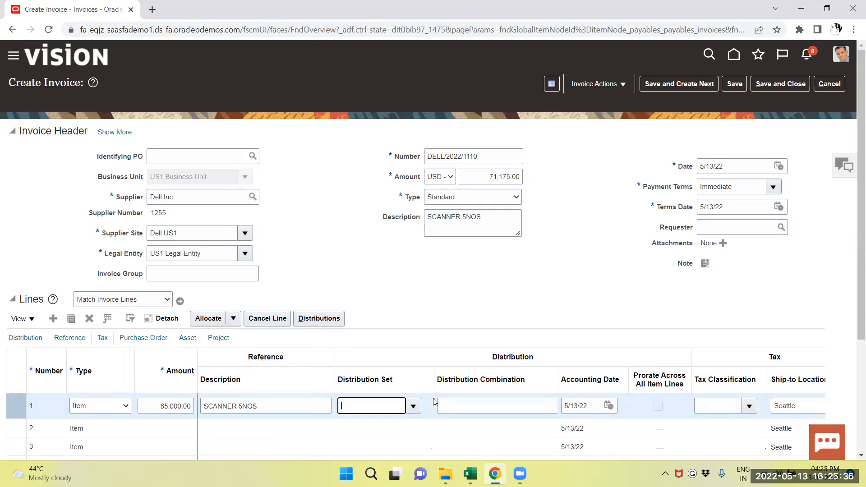
{"action": "left_click", "coordinate": [408, 406]}
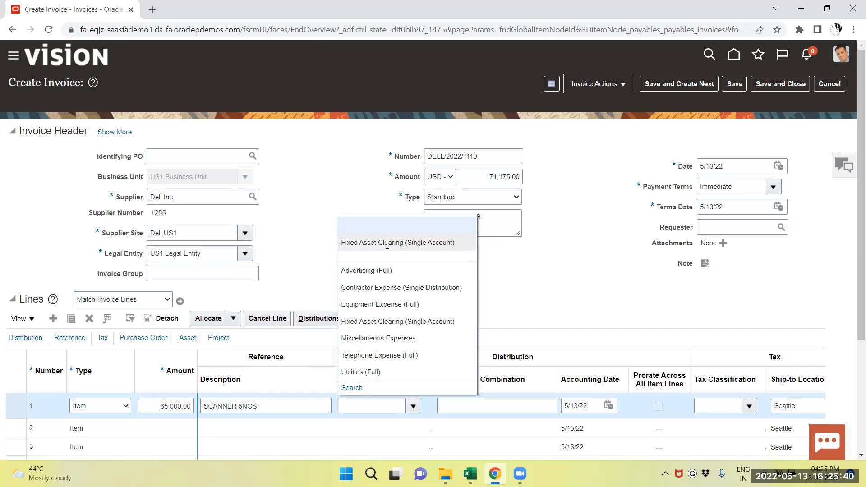
{"action": "left_click", "coordinate": [380, 321]}
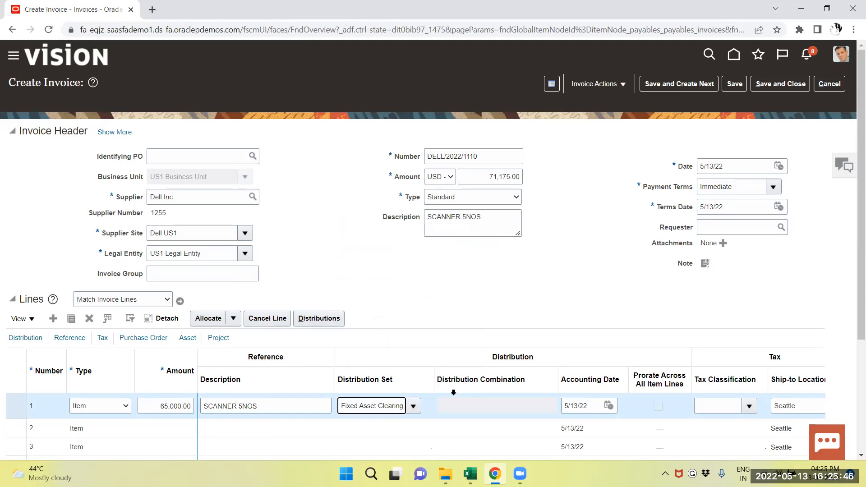
Step: Validate the invoice, continuing past the duplicate invoice warning
{"action": "scroll", "coordinate": [537, 380], "scroll_direction": "down", "scroll_amount": 3}
{"action": "scroll", "coordinate": [539, 379], "scroll_direction": "down", "scroll_amount": 1}
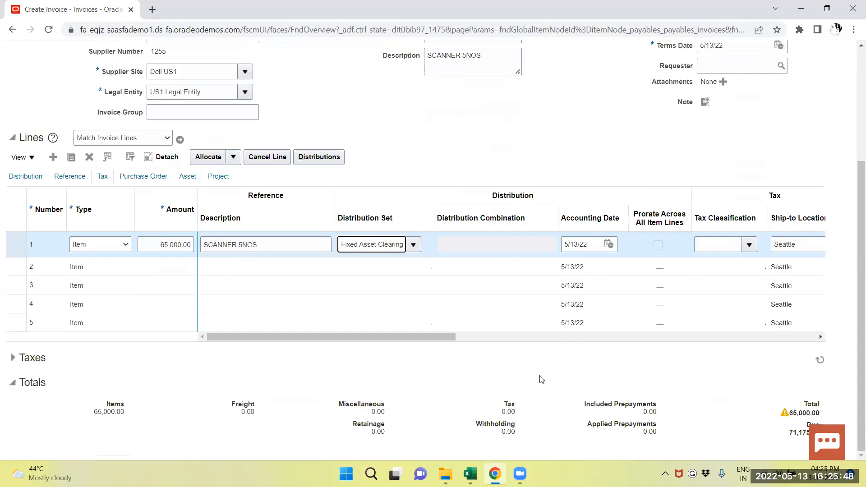
{"action": "scroll", "coordinate": [540, 379], "scroll_direction": "up", "scroll_amount": 5}
{"action": "left_click", "coordinate": [611, 81]}
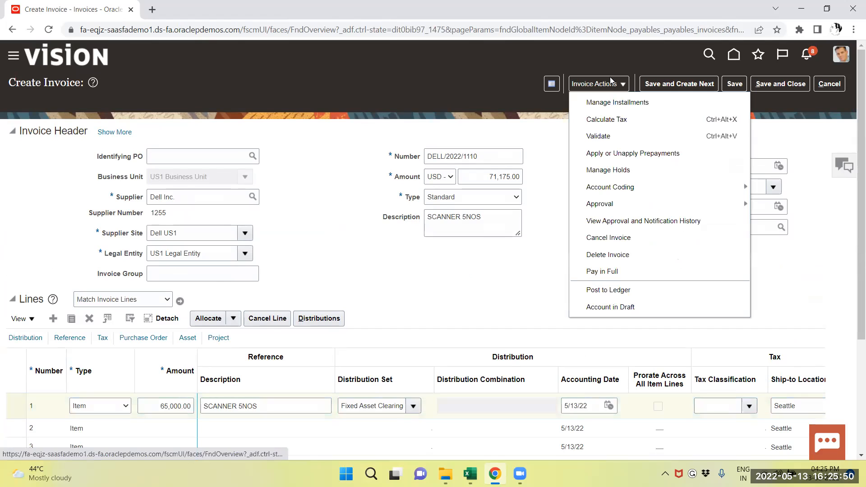
{"action": "left_click", "coordinate": [613, 135]}
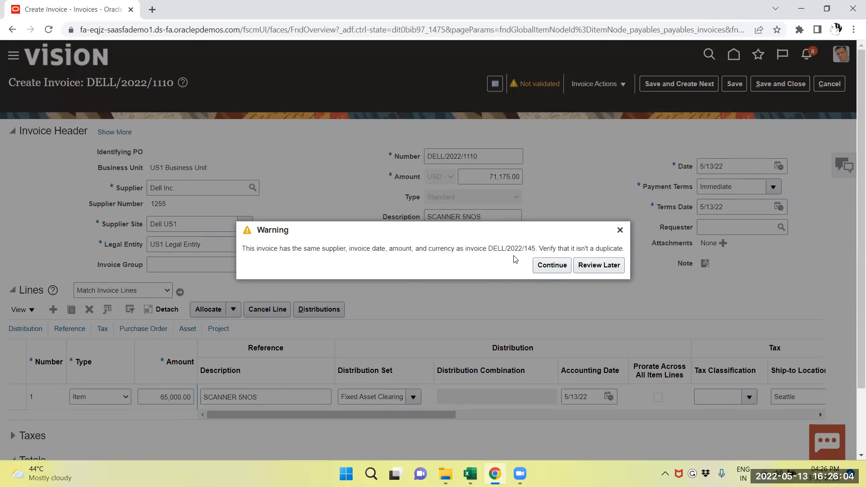
{"action": "left_click", "coordinate": [551, 265]}
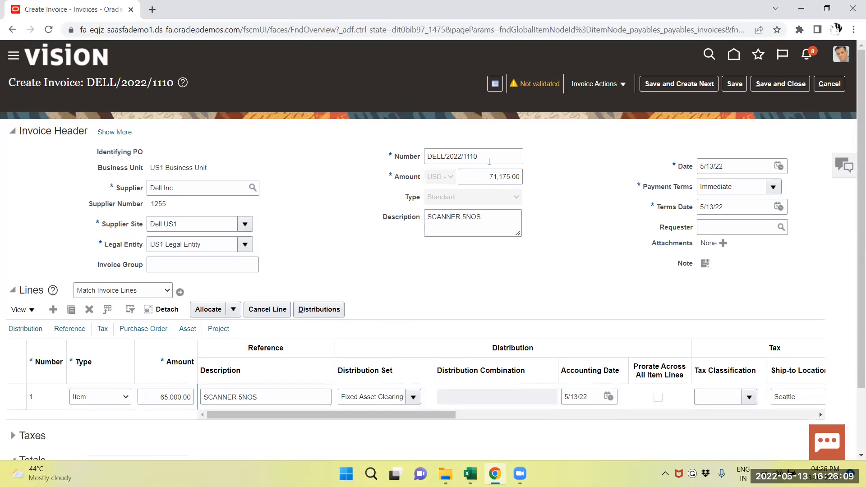
{"action": "left_click", "coordinate": [494, 159]}
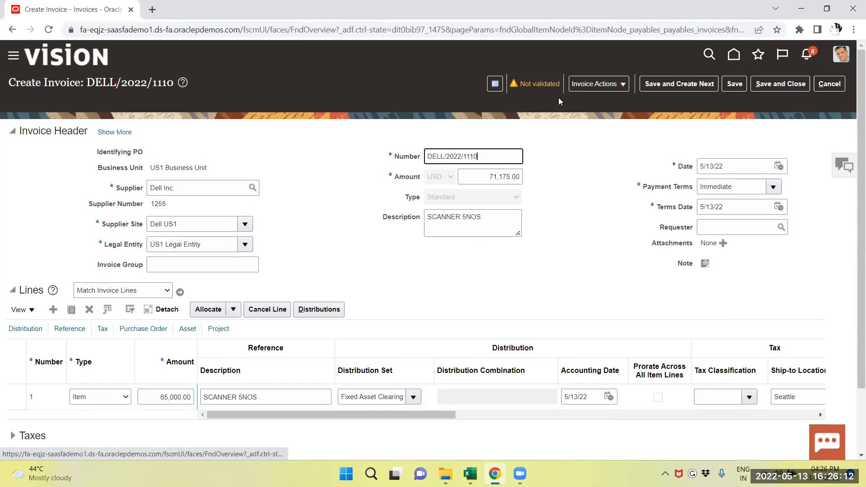
{"action": "left_click", "coordinate": [598, 83]}
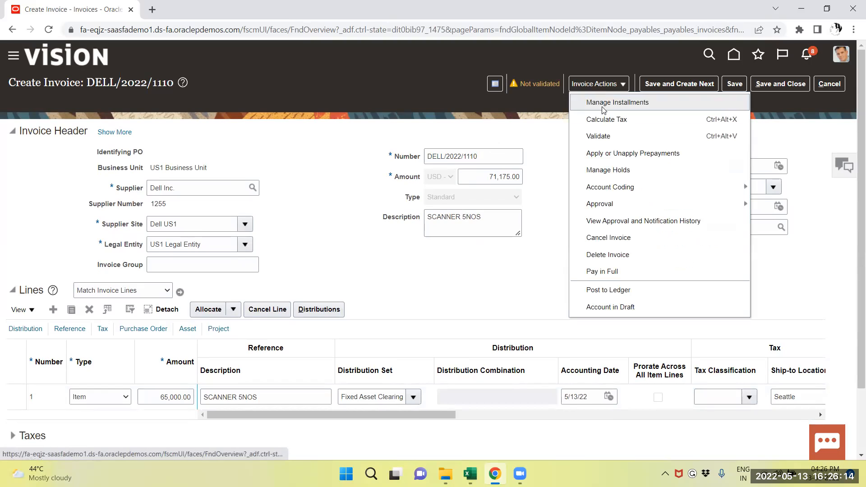
{"action": "left_click", "coordinate": [599, 137]}
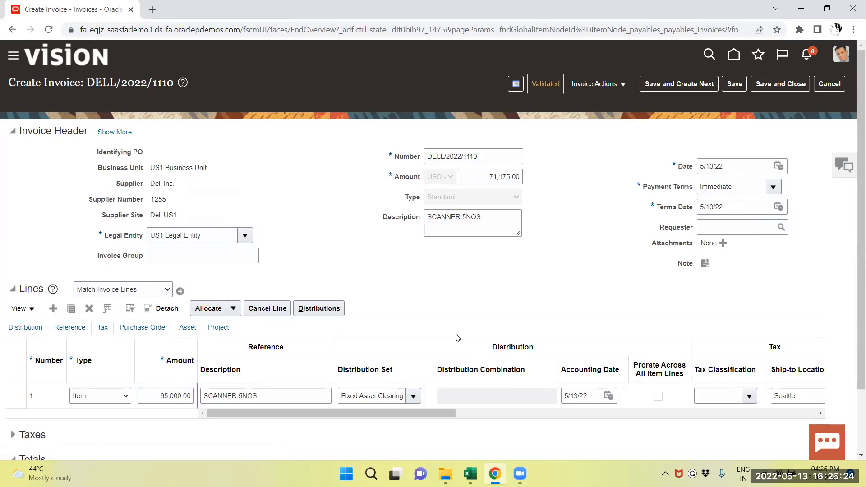
Step: Post the validated invoice to the ledger
{"action": "scroll", "coordinate": [445, 299], "scroll_direction": "down", "scroll_amount": 2}
{"action": "scroll", "coordinate": [446, 296], "scroll_direction": "up", "scroll_amount": 2}
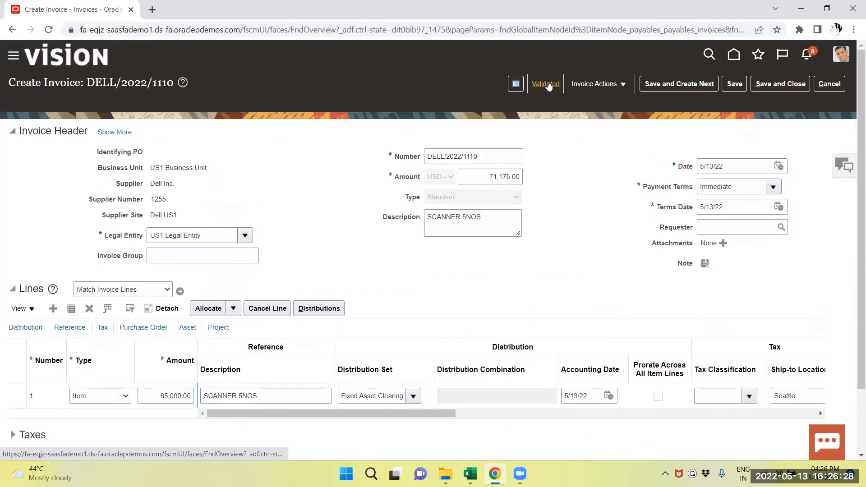
{"action": "left_click", "coordinate": [604, 84]}
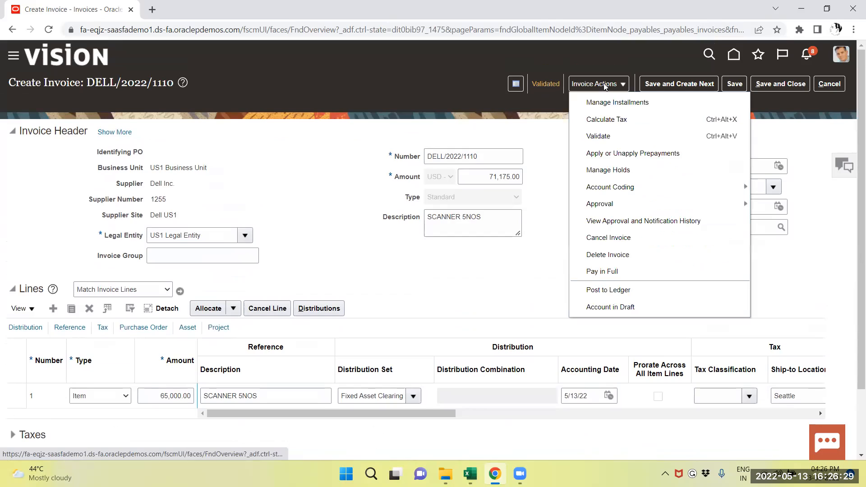
{"action": "left_click", "coordinate": [604, 290]}
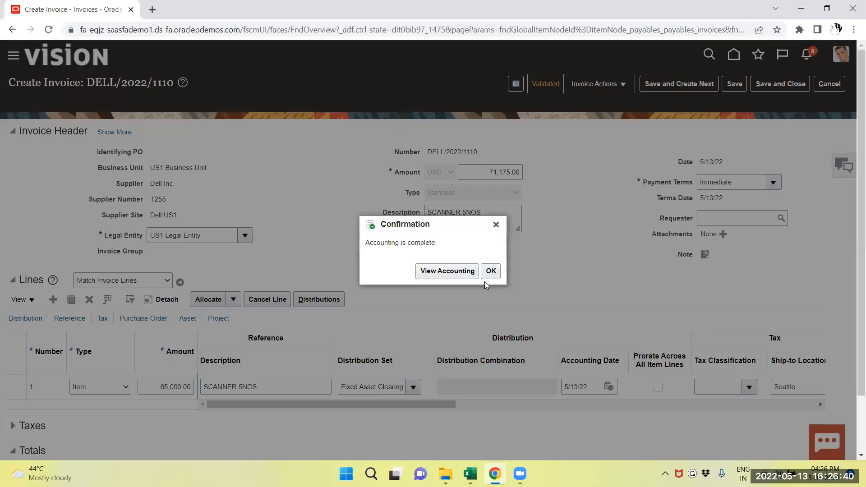
Step: Review the invoice's accounting lines and T-accounts, and save and close the invoice
{"action": "left_click", "coordinate": [460, 274]}
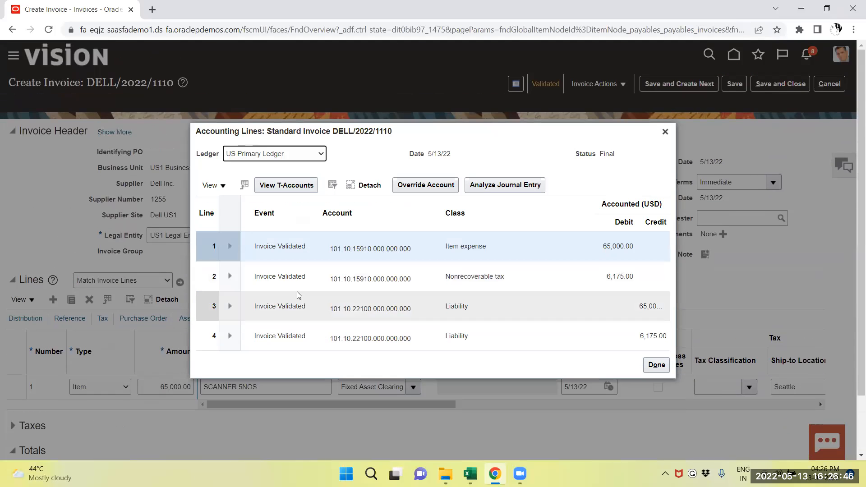
{"action": "left_click", "coordinate": [281, 187]}
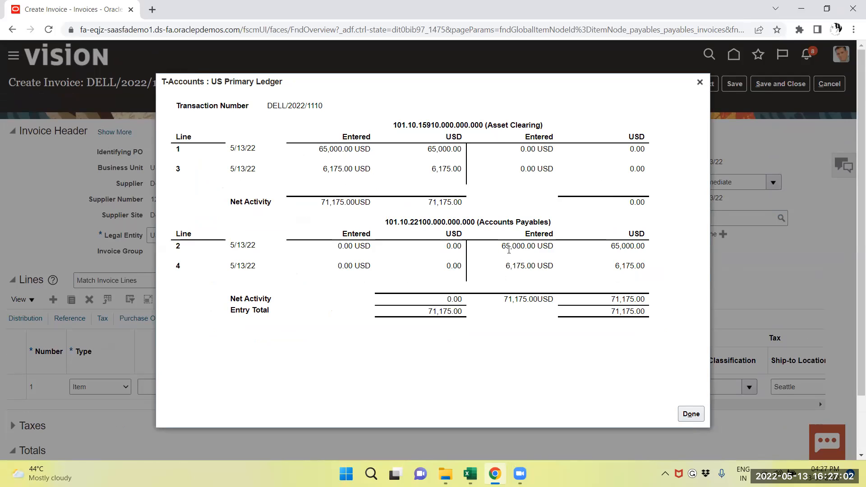
{"action": "left_click", "coordinate": [684, 414]}
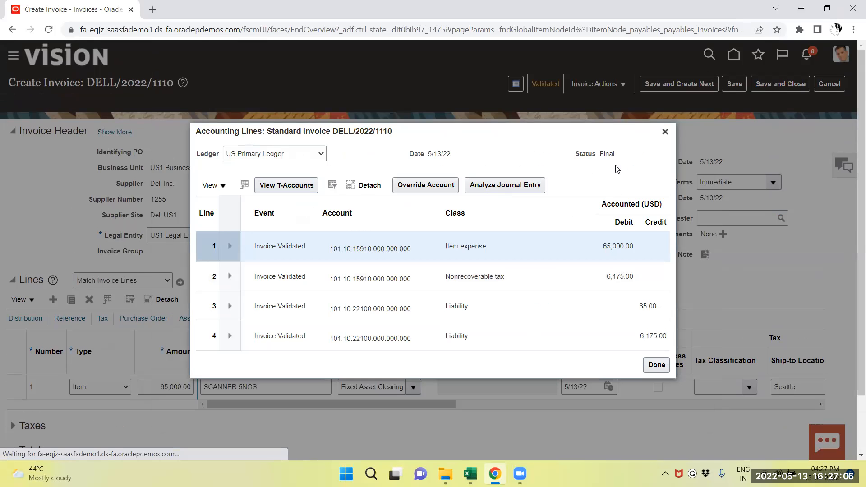
{"action": "left_click", "coordinate": [657, 364]}
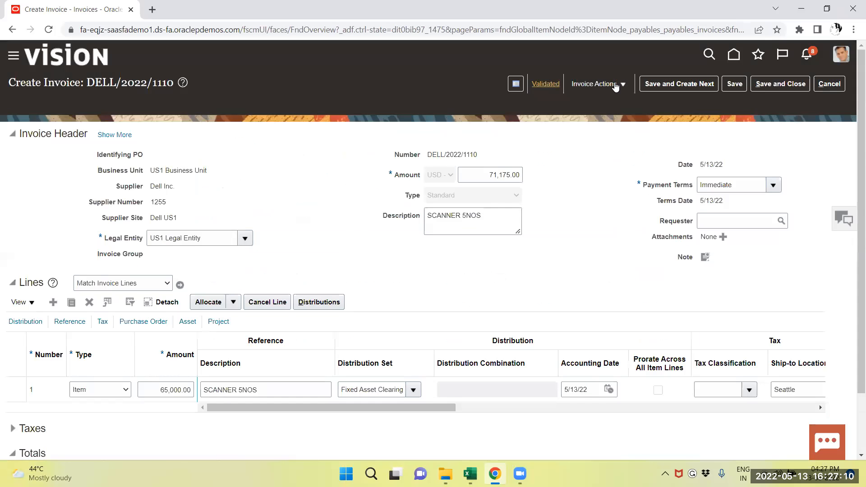
{"action": "left_click", "coordinate": [773, 82]}
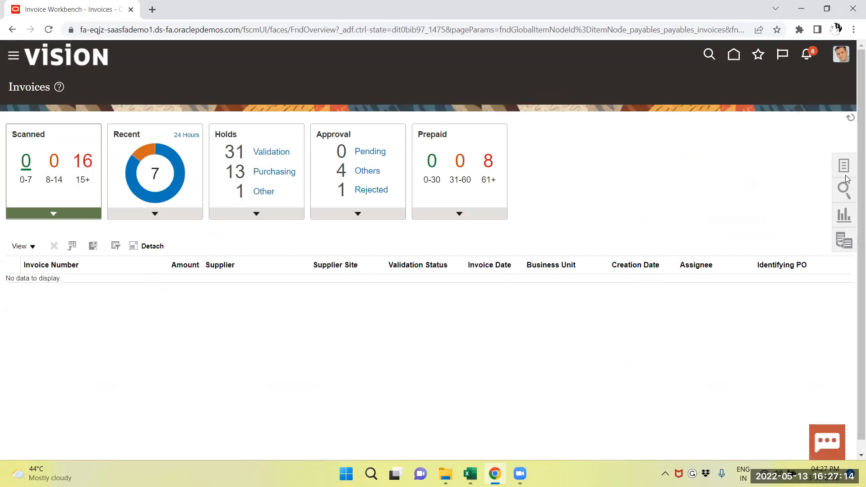
Step: Submit the Create Mass Additions process with accounting date 5/13/22 and asset book US CORP, and acknowledge the confirmation
{"action": "left_click", "coordinate": [840, 166]}
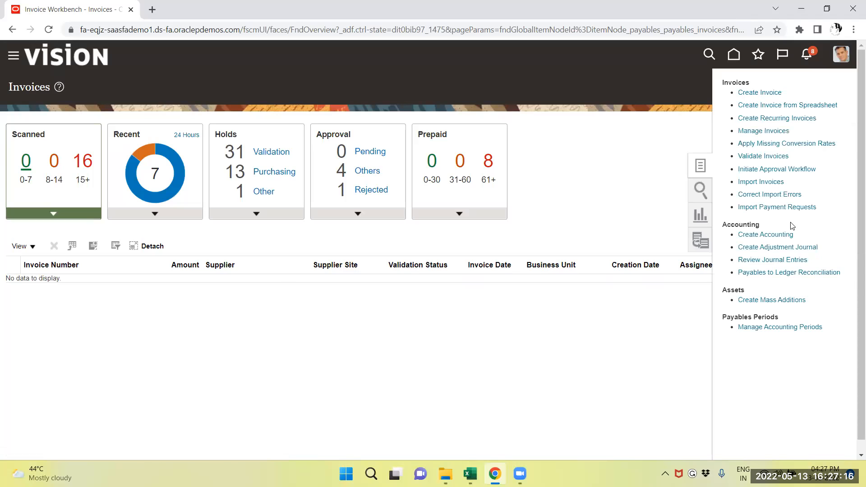
{"action": "left_click", "coordinate": [758, 300]}
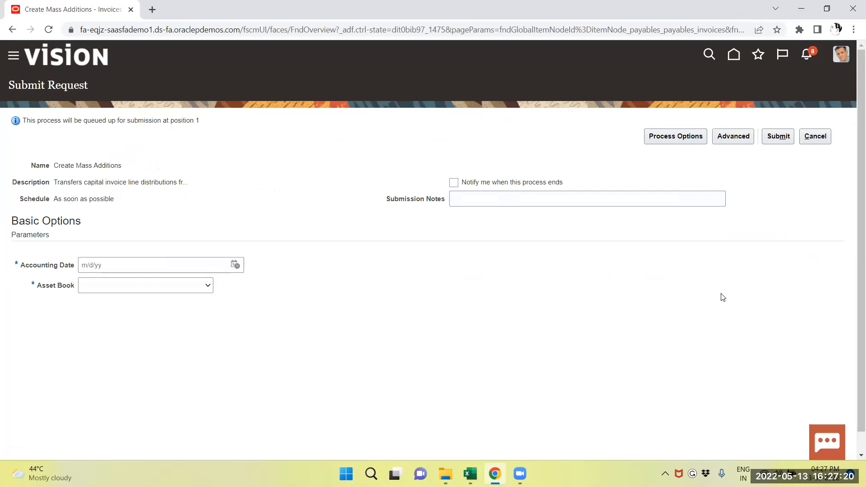
{"action": "left_click", "coordinate": [235, 264]}
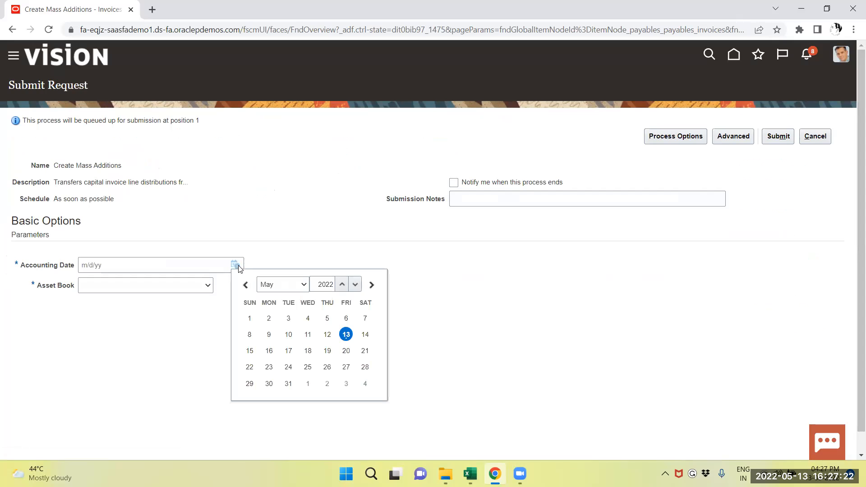
{"action": "left_click", "coordinate": [346, 335]}
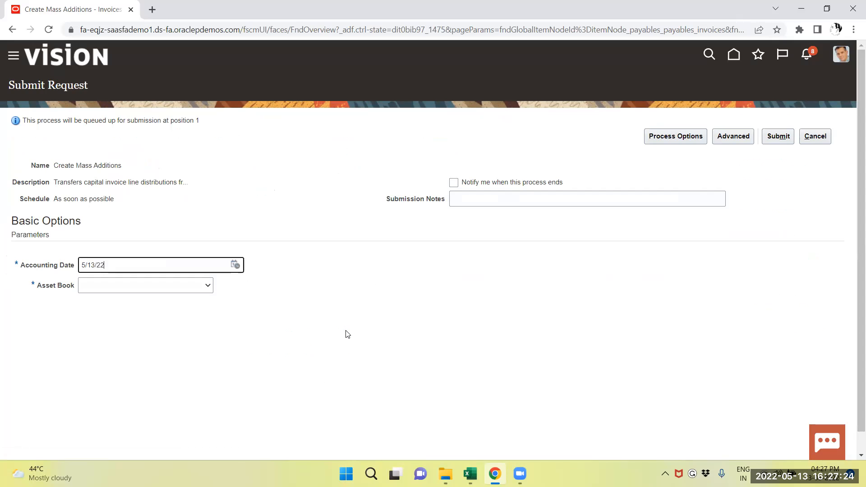
{"action": "left_click", "coordinate": [197, 286]}
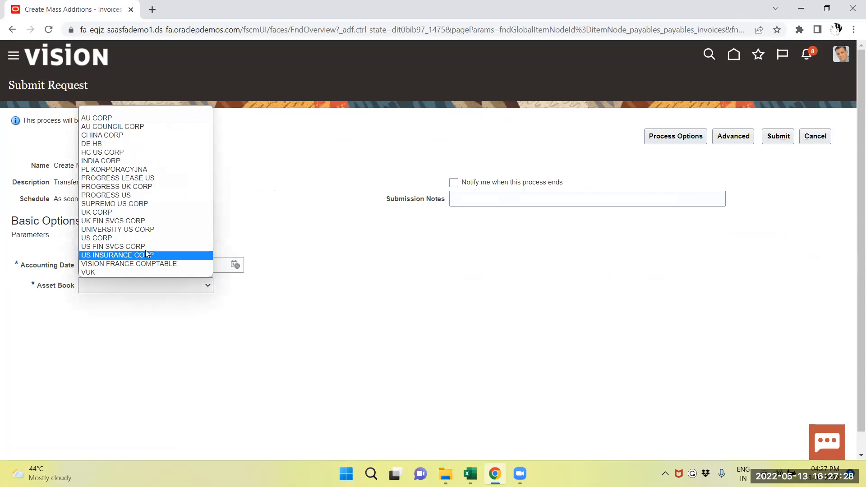
{"action": "left_click", "coordinate": [138, 239]}
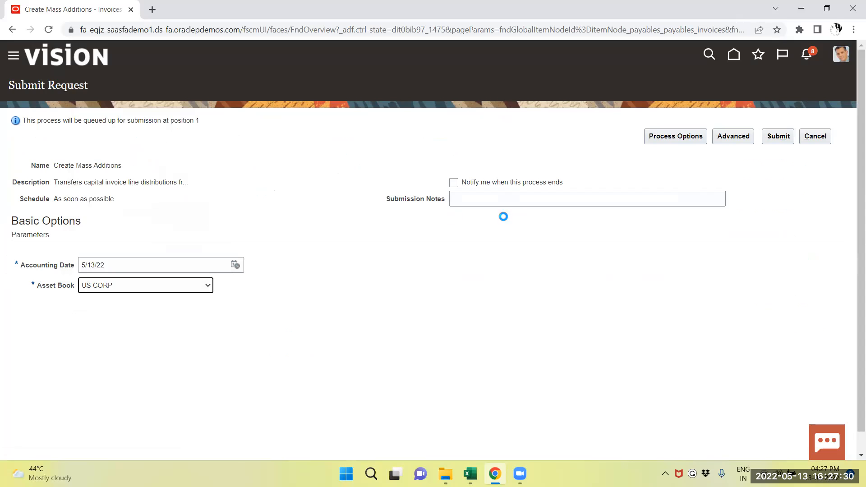
{"action": "left_click", "coordinate": [778, 137]}
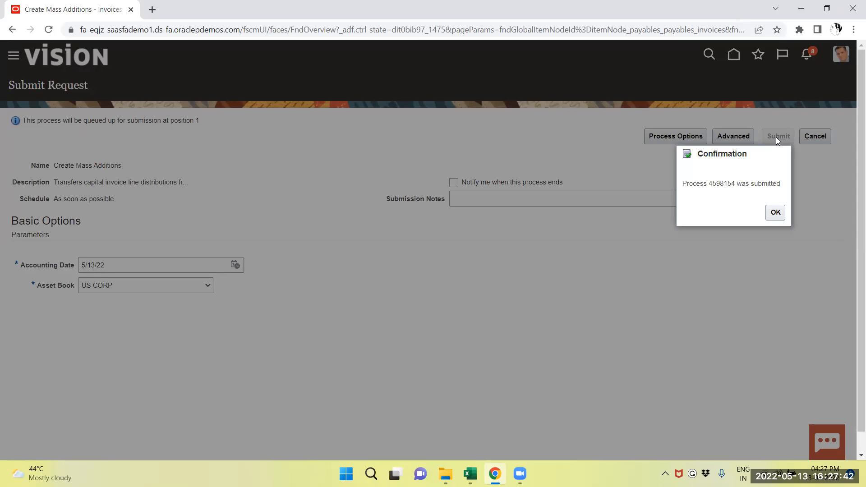
{"action": "left_click", "coordinate": [772, 218]}
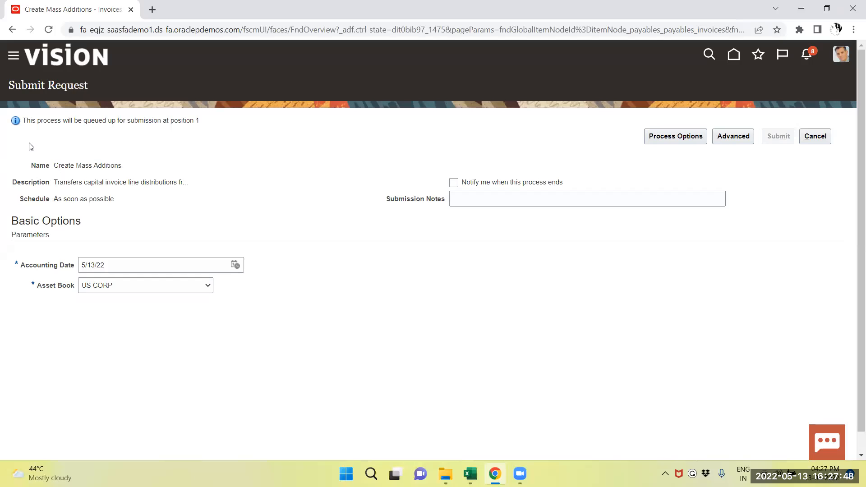
Step: Check the status of the Create Mass Additions process and its related jobs in Scheduled Processes, refreshing the list
{"action": "left_click", "coordinate": [14, 59]}
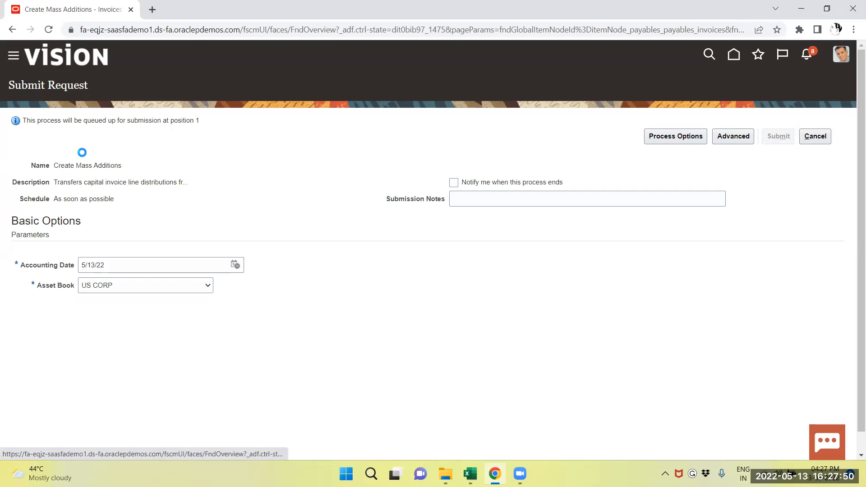
{"action": "scroll", "coordinate": [111, 229], "scroll_direction": "down", "scroll_amount": 9}
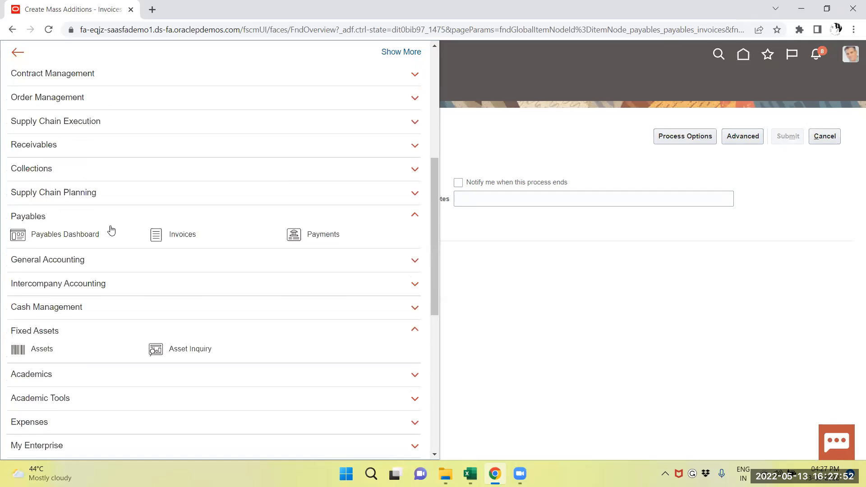
{"action": "scroll", "coordinate": [111, 229], "scroll_direction": "down", "scroll_amount": 4}
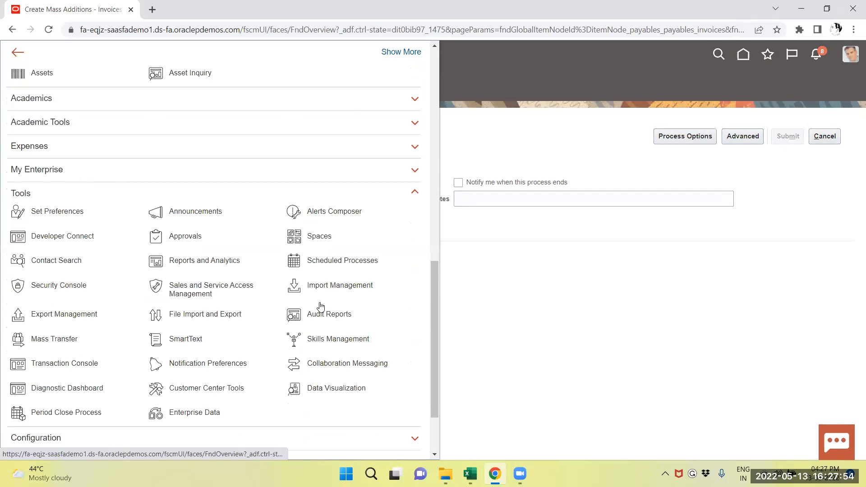
{"action": "left_click", "coordinate": [339, 262]}
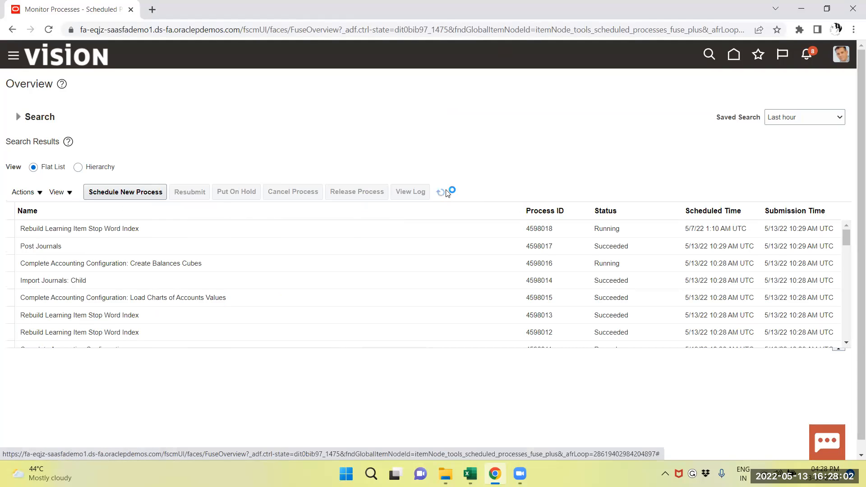
{"action": "left_click", "coordinate": [445, 190]}
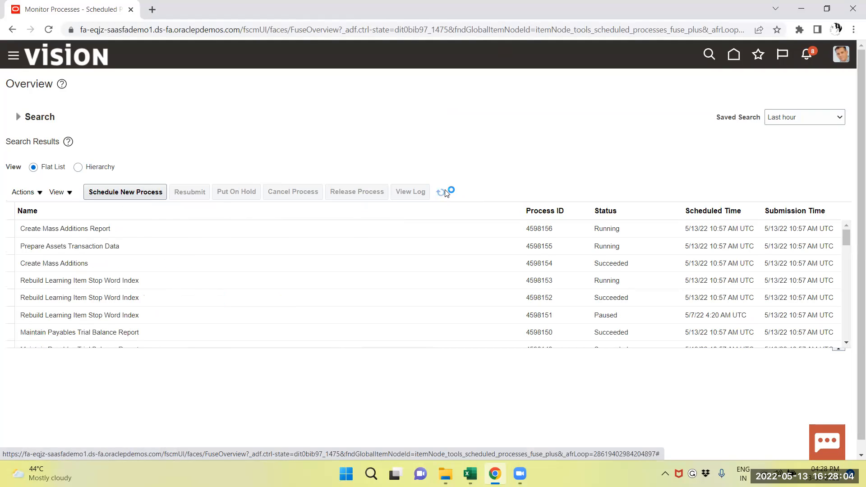
{"action": "left_click", "coordinate": [441, 192]}
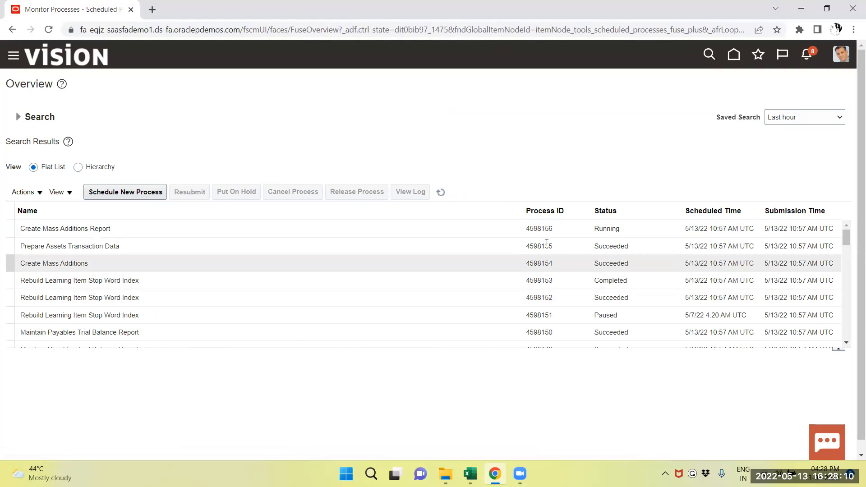
{"action": "left_click", "coordinate": [440, 193]}
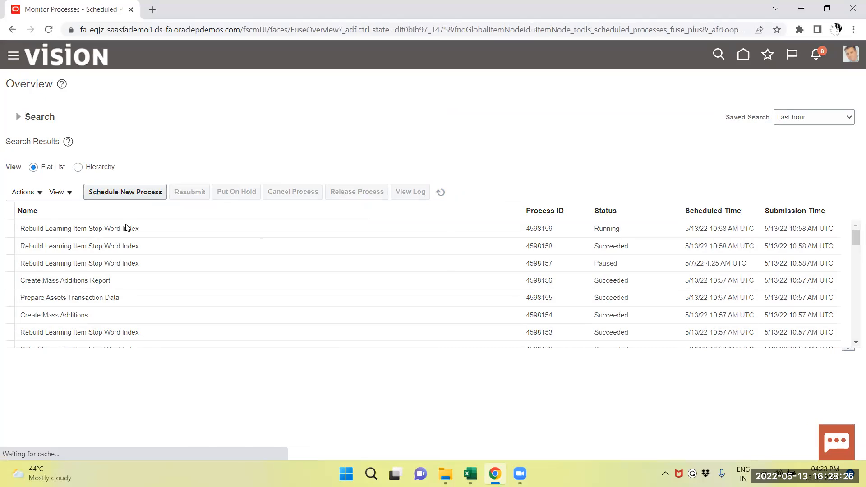
Step: Go to the Fixed Assets work area and open Prepare Source Lines
{"action": "scroll", "coordinate": [133, 290], "scroll_direction": "down", "scroll_amount": 8}
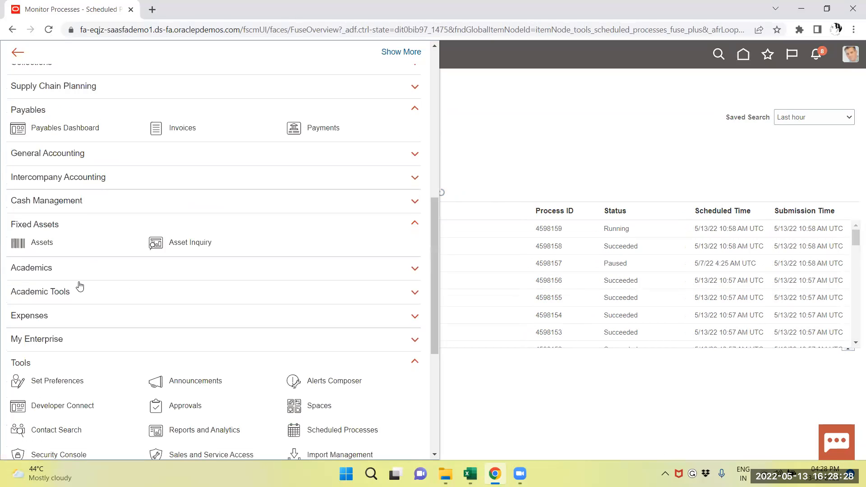
{"action": "left_click", "coordinate": [40, 244]}
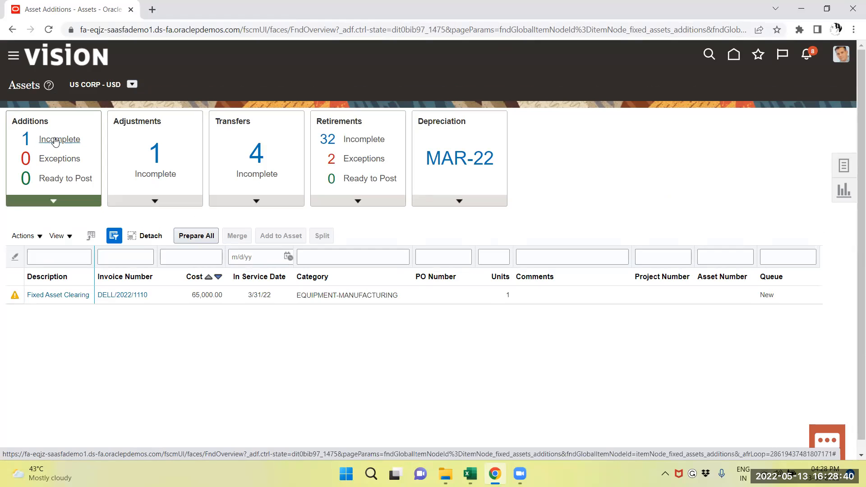
{"action": "left_click", "coordinate": [840, 167]}
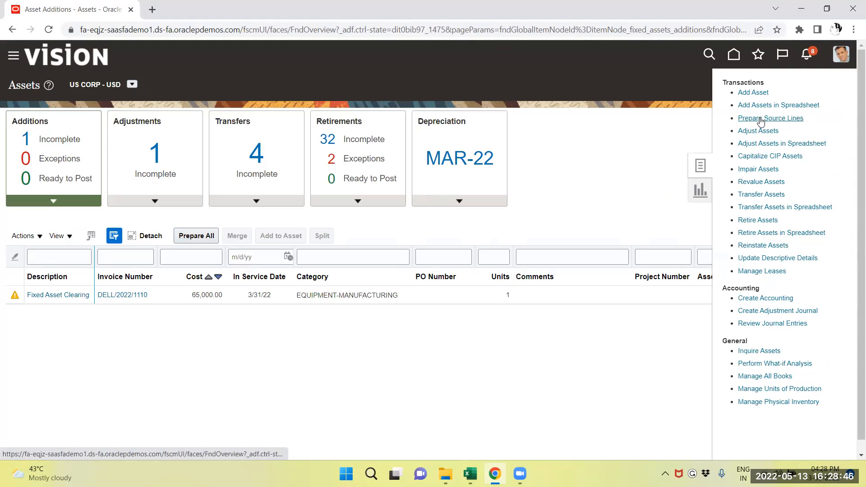
{"action": "left_click", "coordinate": [760, 119]}
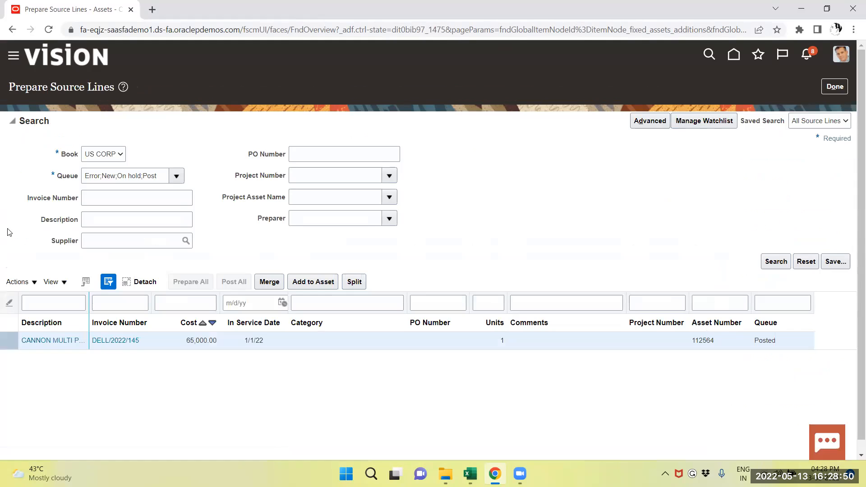
Step: Try to search the US CORP source lines with only the New queue selected
{"action": "left_click", "coordinate": [175, 176]}
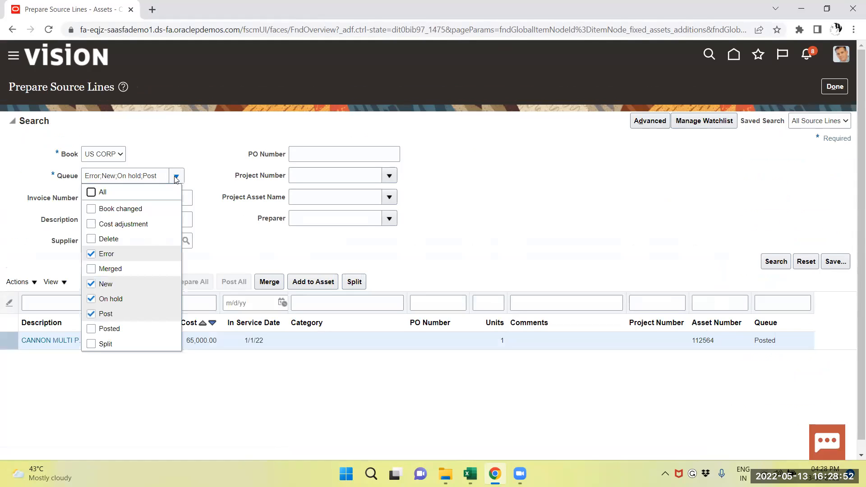
{"action": "left_click", "coordinate": [91, 193]}
{"action": "left_click", "coordinate": [91, 192]}
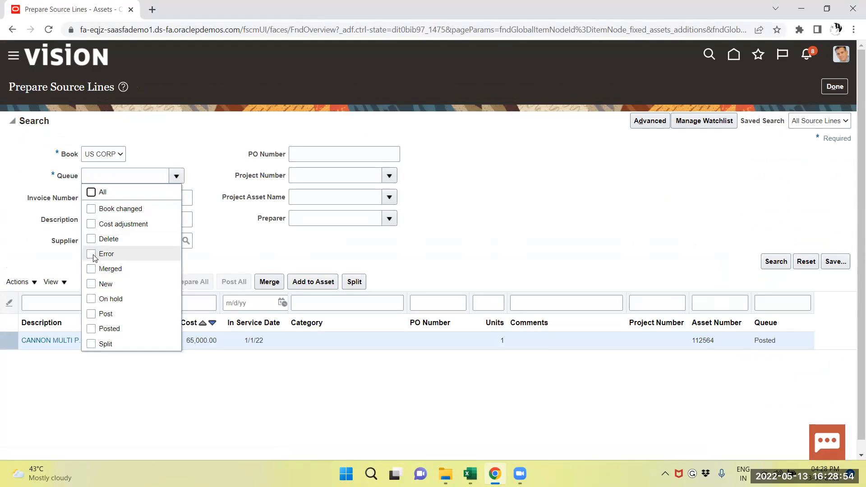
{"action": "left_click", "coordinate": [92, 284]}
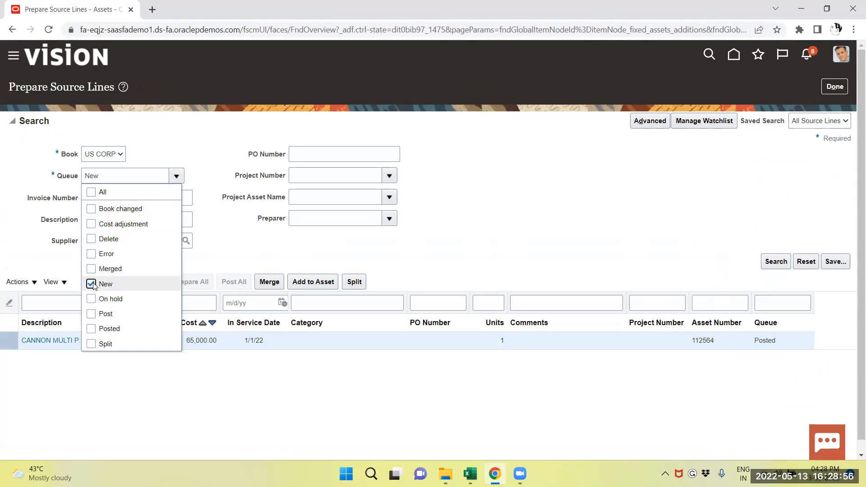
{"action": "left_click", "coordinate": [769, 261]}
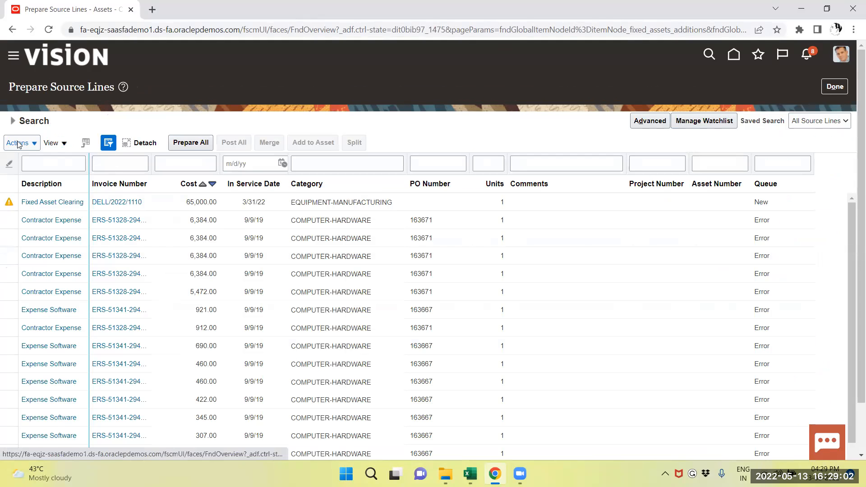
Step: Reopen the search criteria, restrict the queue to New only, and rerun the source line search
{"action": "left_click", "coordinate": [14, 122]}
{"action": "left_click", "coordinate": [176, 176]}
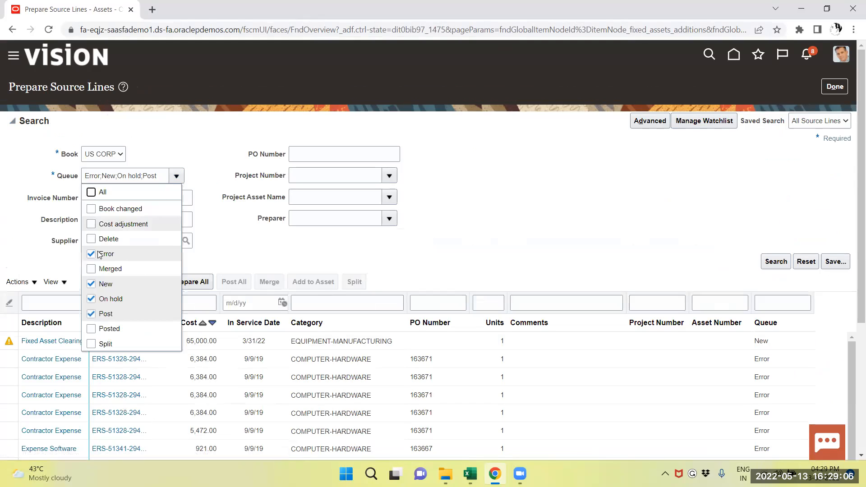
{"action": "left_click", "coordinate": [95, 193]}
{"action": "left_click", "coordinate": [94, 193]}
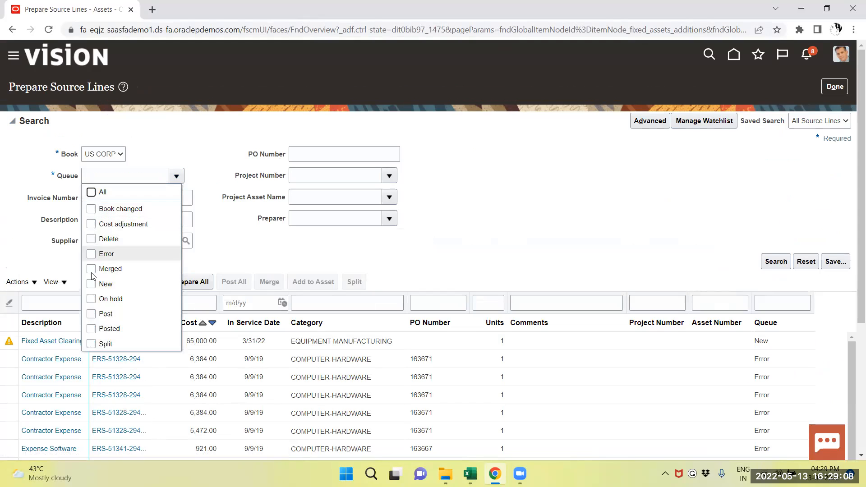
{"action": "left_click", "coordinate": [91, 284]}
{"action": "left_click", "coordinate": [776, 262]}
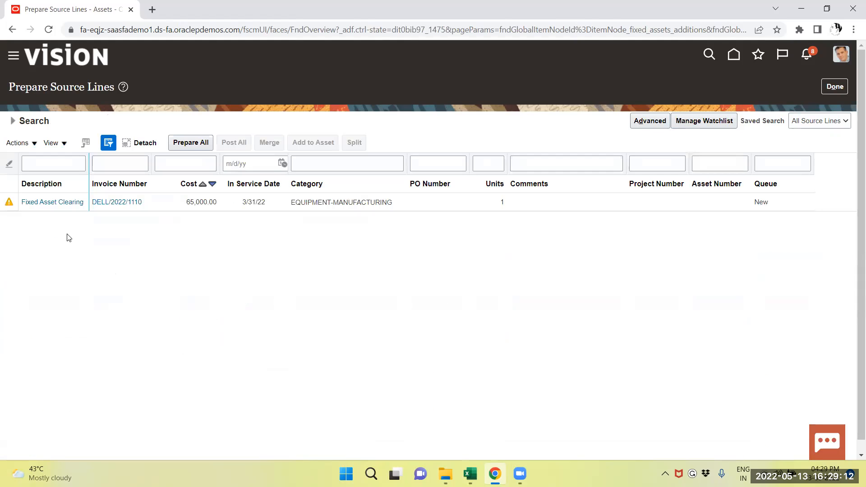
Step: Open the 65,000 Fixed Asset Clearing source line for editing
{"action": "left_click", "coordinate": [5, 199]}
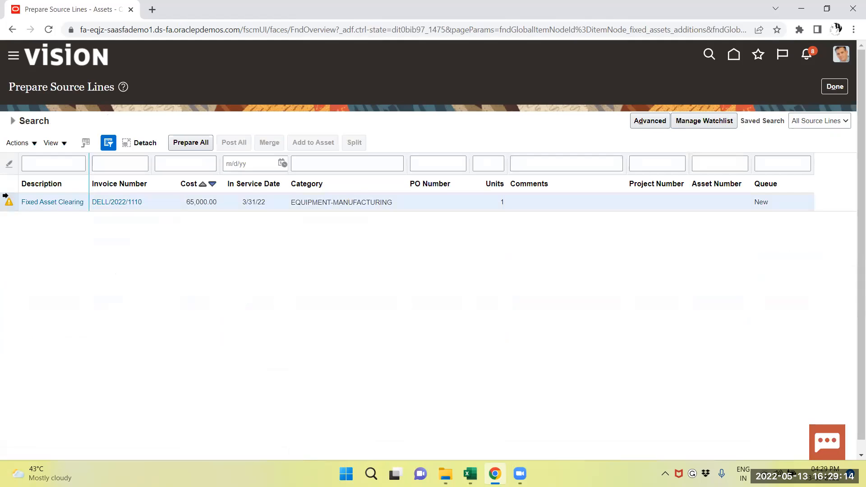
{"action": "left_click", "coordinate": [18, 142]}
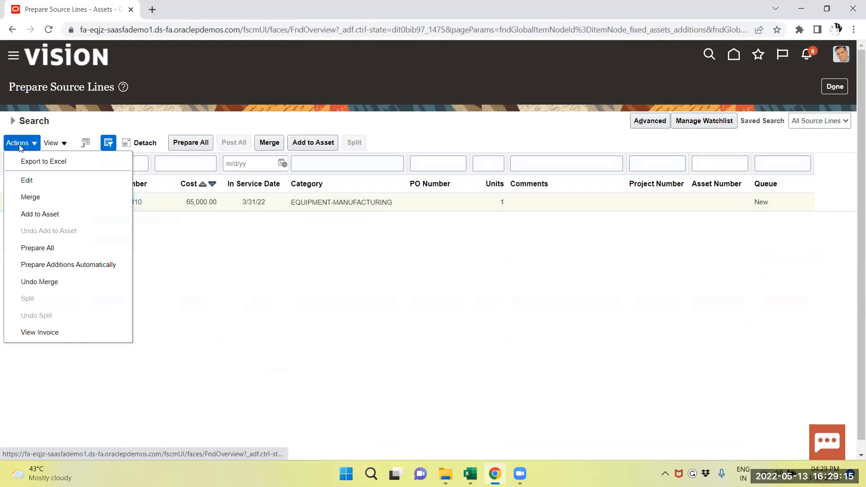
{"action": "left_click", "coordinate": [27, 181]}
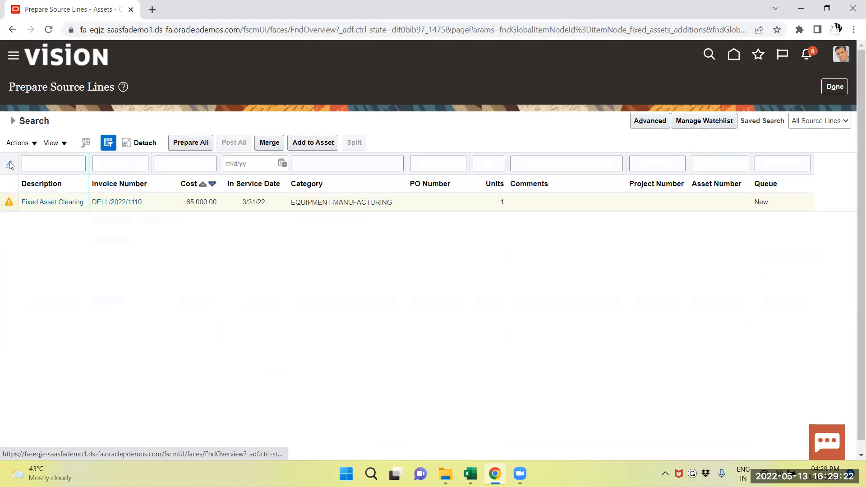
{"action": "left_click", "coordinate": [10, 165]}
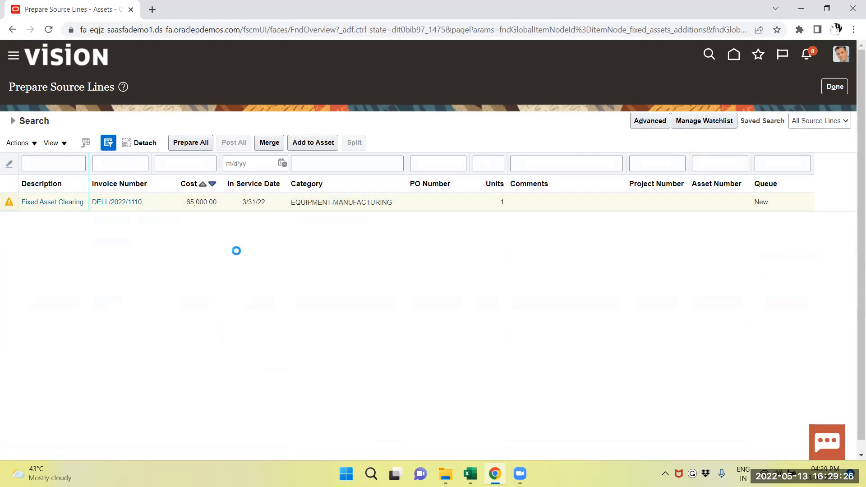
Step: Set the source line's in-service date to 2/1/22
{"action": "scroll", "coordinate": [269, 338], "scroll_direction": "down", "scroll_amount": 4}
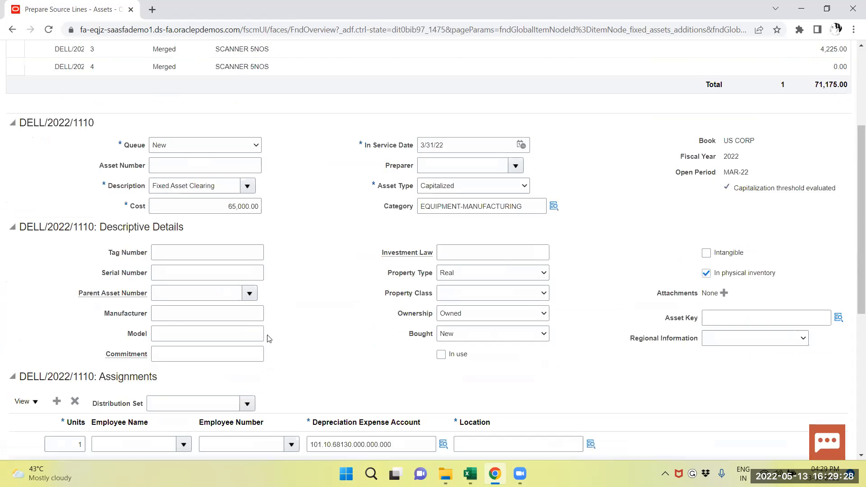
{"action": "left_click", "coordinate": [521, 145]}
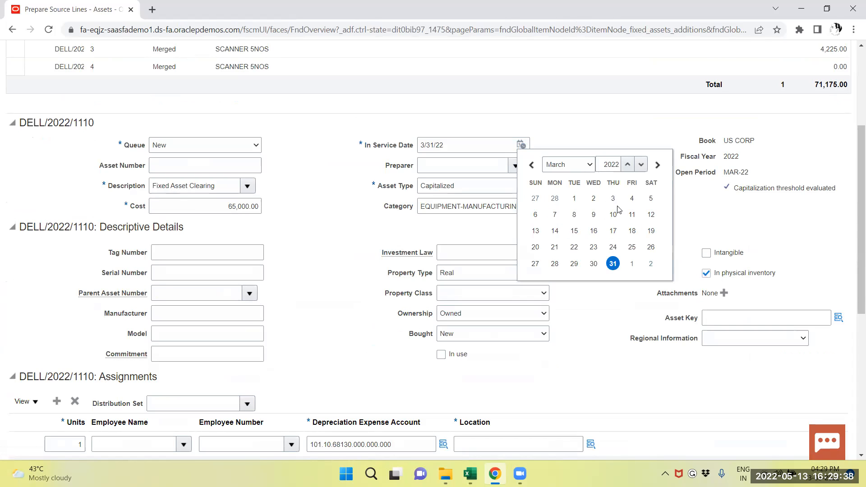
{"action": "left_click", "coordinate": [582, 169]}
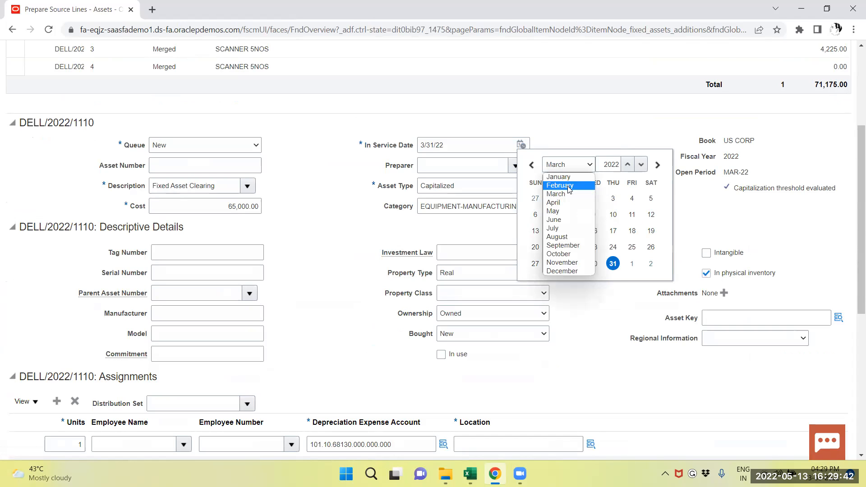
{"action": "left_click", "coordinate": [569, 186]}
{"action": "left_click", "coordinate": [574, 198]}
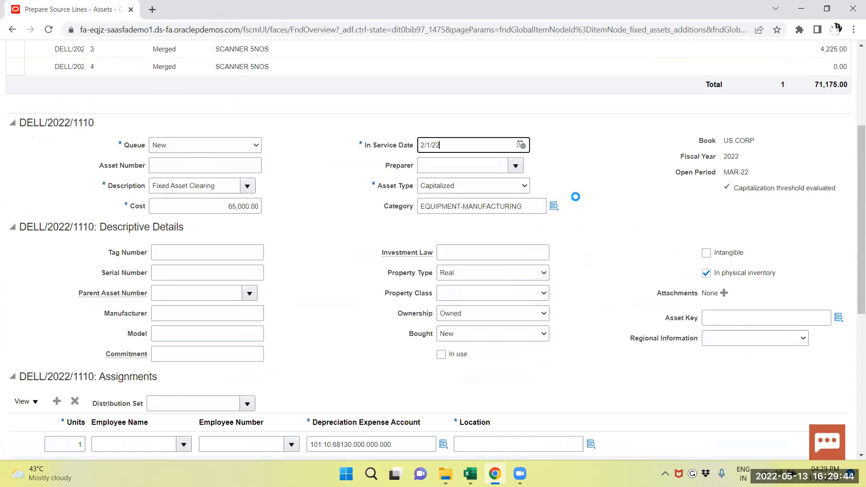
Step: Replace the source line's category with SCANNERS-SCANNER, chosen from the category search results
{"action": "triple_click", "coordinate": [530, 204]}
{"action": "key", "text": "BackSpace"}
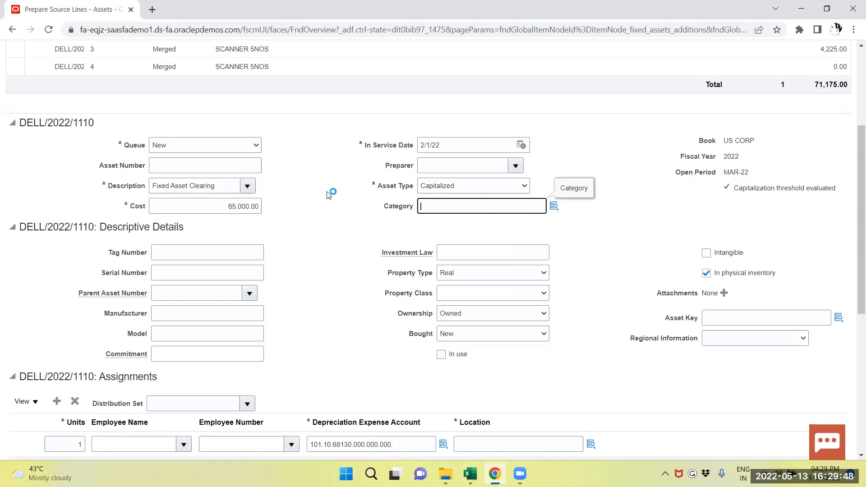
{"action": "left_click", "coordinate": [554, 206]}
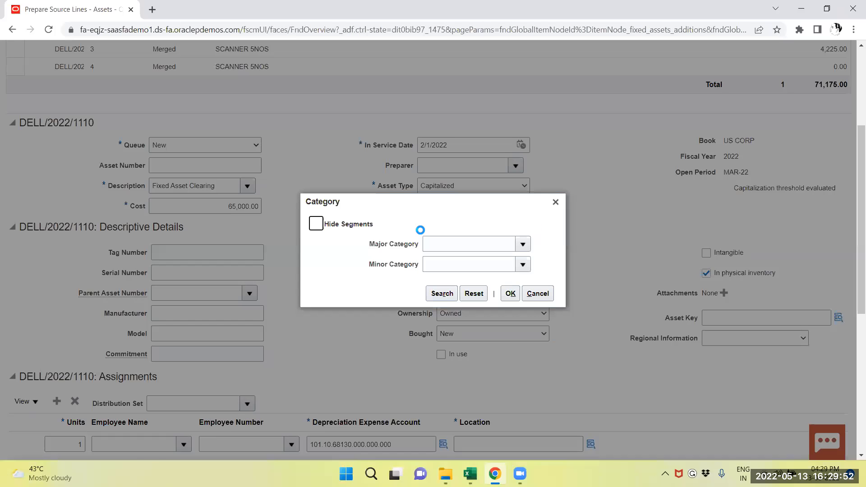
{"action": "left_click", "coordinate": [441, 294]}
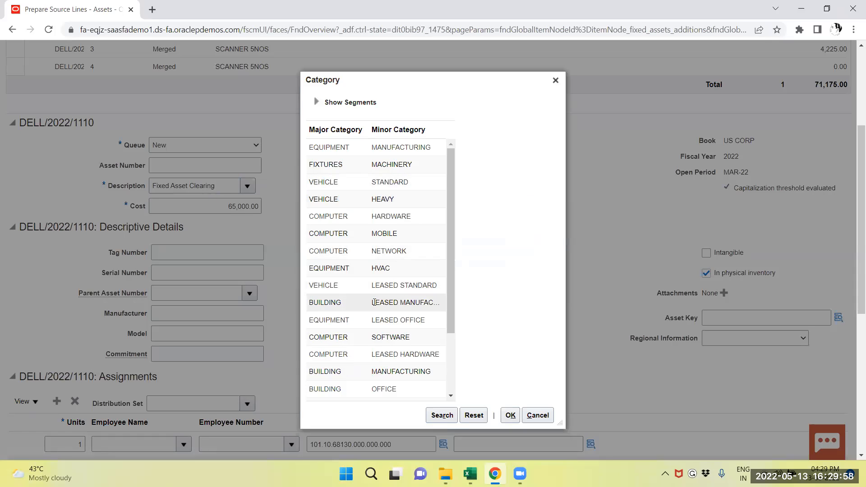
{"action": "scroll", "coordinate": [373, 302], "scroll_direction": "down", "scroll_amount": 2}
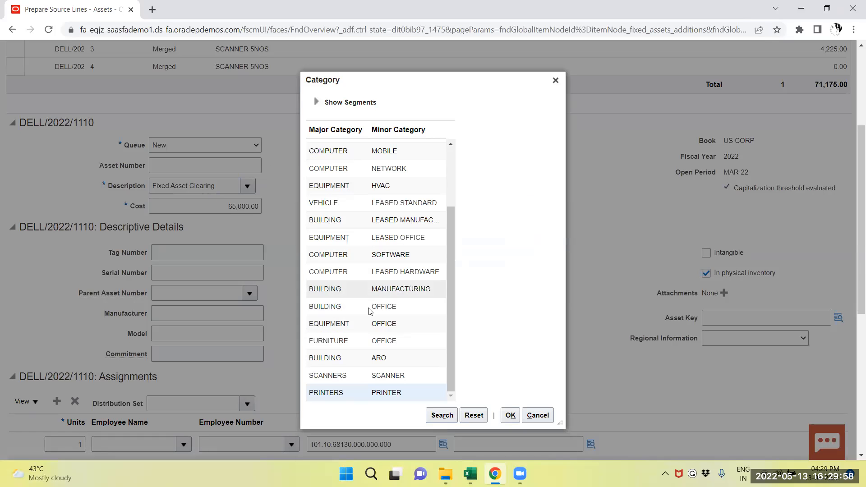
{"action": "left_click", "coordinate": [334, 375]}
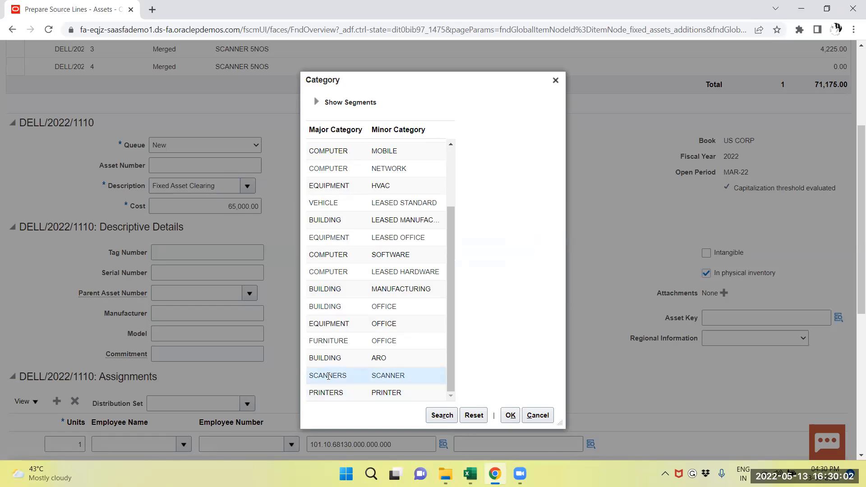
{"action": "left_click", "coordinate": [510, 415]}
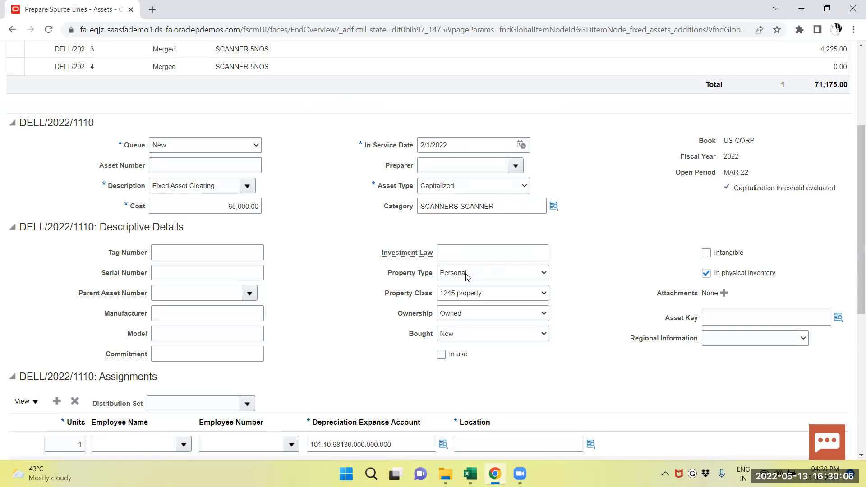
Step: Assign the location USA-CALIFORNIA-ATLANTA-OFFICE to the source line's assignment row
{"action": "scroll", "coordinate": [466, 275], "scroll_direction": "down", "scroll_amount": 3}
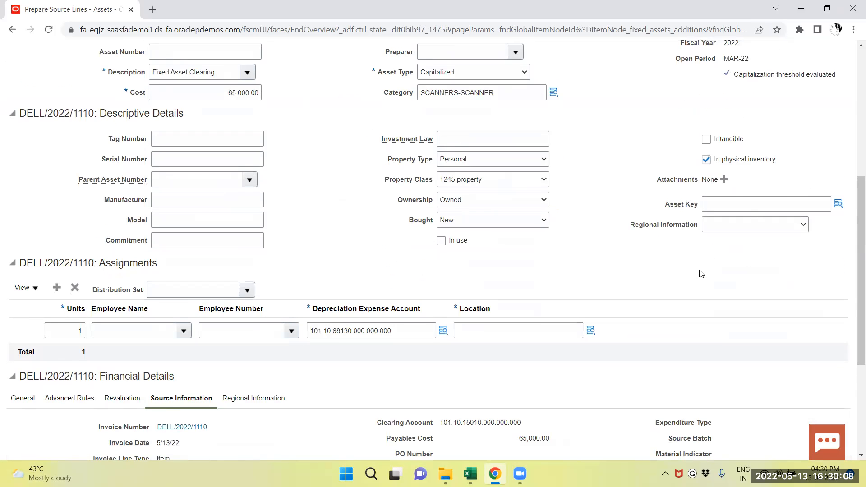
{"action": "scroll", "coordinate": [699, 271], "scroll_direction": "down", "scroll_amount": 3}
{"action": "left_click", "coordinate": [589, 220]}
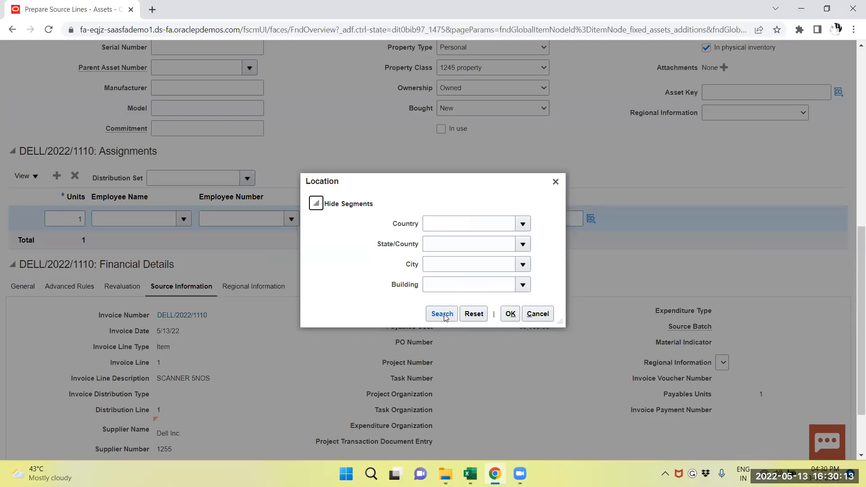
{"action": "left_click", "coordinate": [441, 315]}
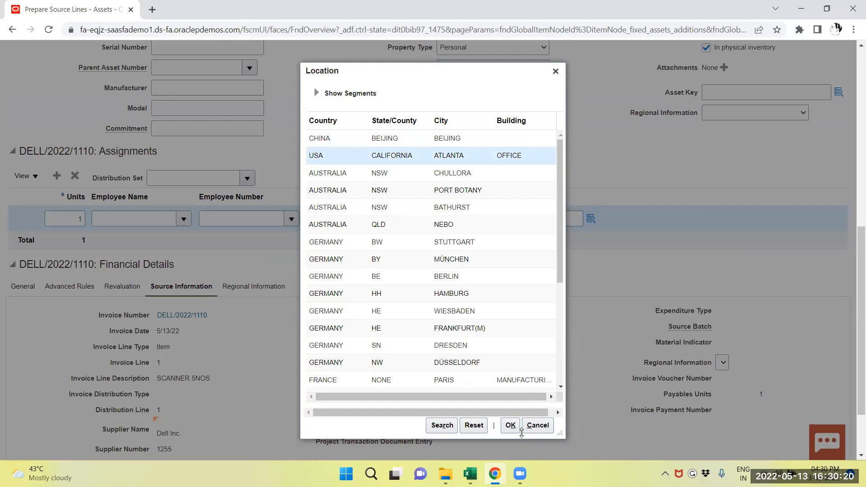
{"action": "left_click", "coordinate": [508, 426]}
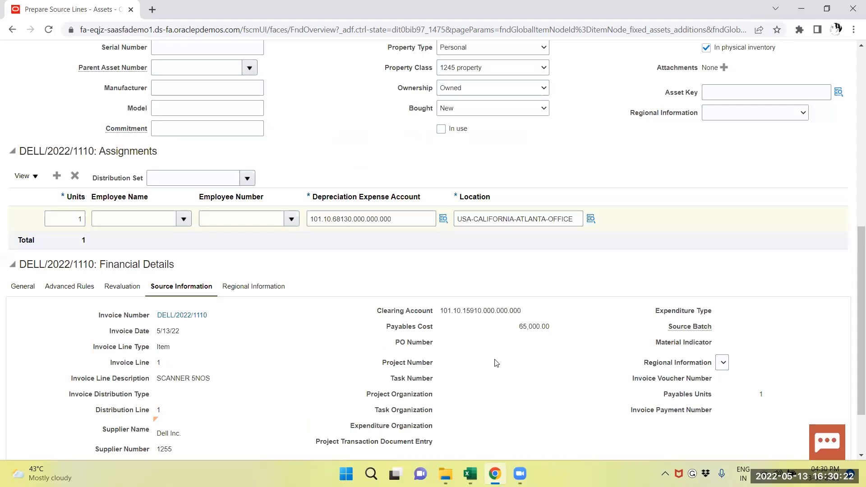
Step: Change the source line's description to Cannon Scanner
{"action": "scroll", "coordinate": [73, 219], "scroll_direction": "up", "scroll_amount": 5}
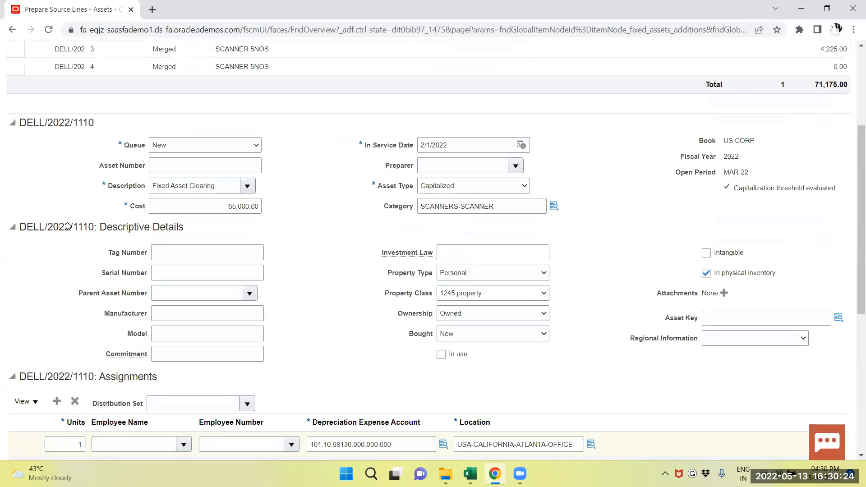
{"action": "scroll", "coordinate": [146, 216], "scroll_direction": "up", "scroll_amount": 3}
{"action": "scroll", "coordinate": [141, 224], "scroll_direction": "down", "scroll_amount": 9}
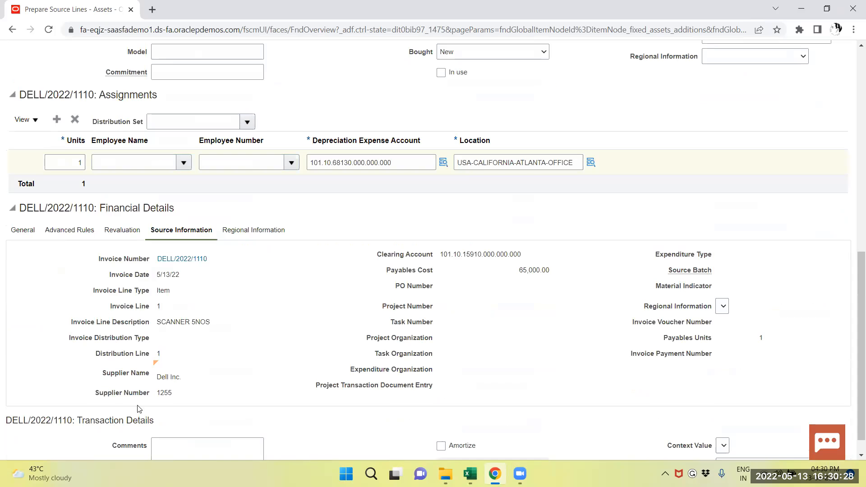
{"action": "scroll", "coordinate": [138, 409], "scroll_direction": "down", "scroll_amount": 1}
{"action": "scroll", "coordinate": [108, 197], "scroll_direction": "up", "scroll_amount": 9}
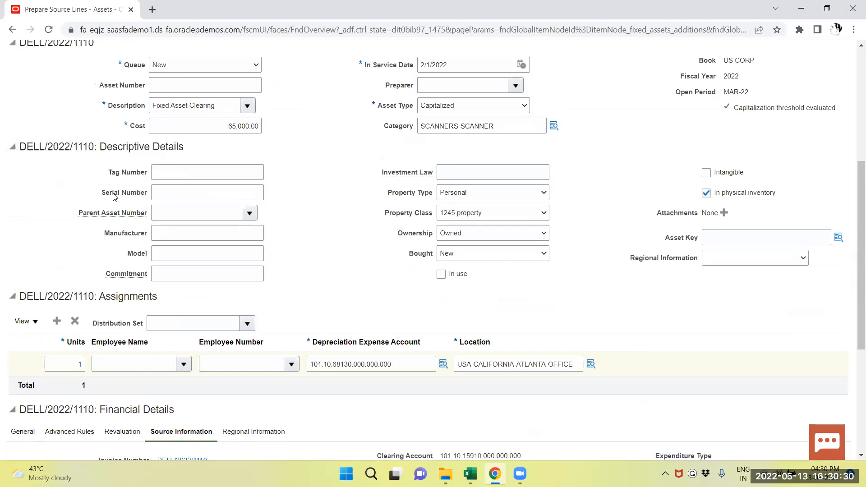
{"action": "left_click_drag", "start_coordinate": [217, 274], "coordinate": [130, 273]}
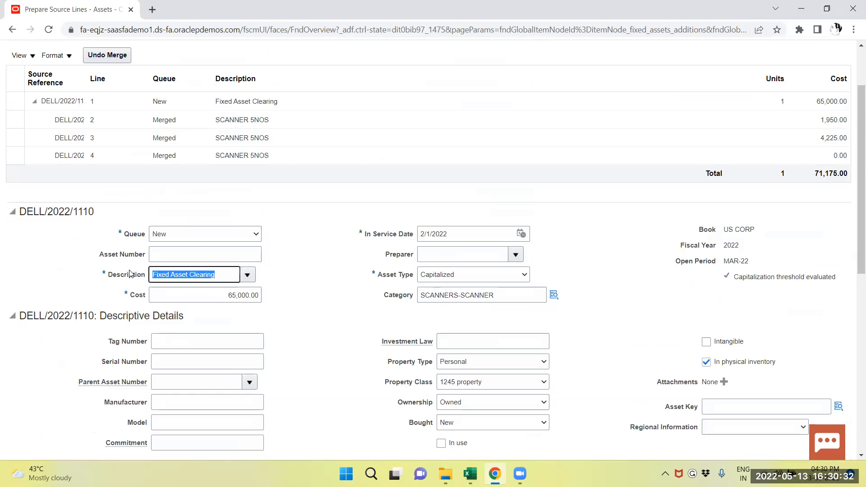
{"action": "type", "text": "cA"}
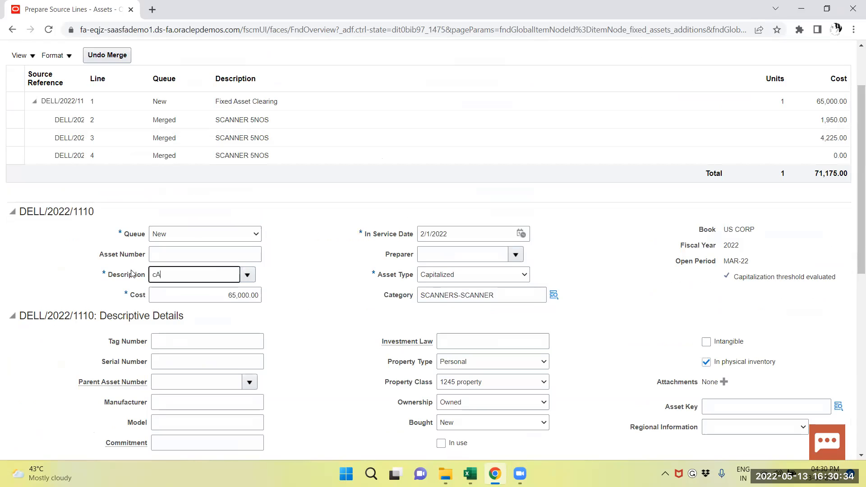
{"action": "type", "text": "NN"}
{"action": "key", "text": "BackSpace"}
{"action": "key", "text": "BackSpace"}
{"action": "key", "text": "BackSpace"}
{"action": "key", "text": "BackSpace"}
{"action": "key", "text": "Caps_Lock"}
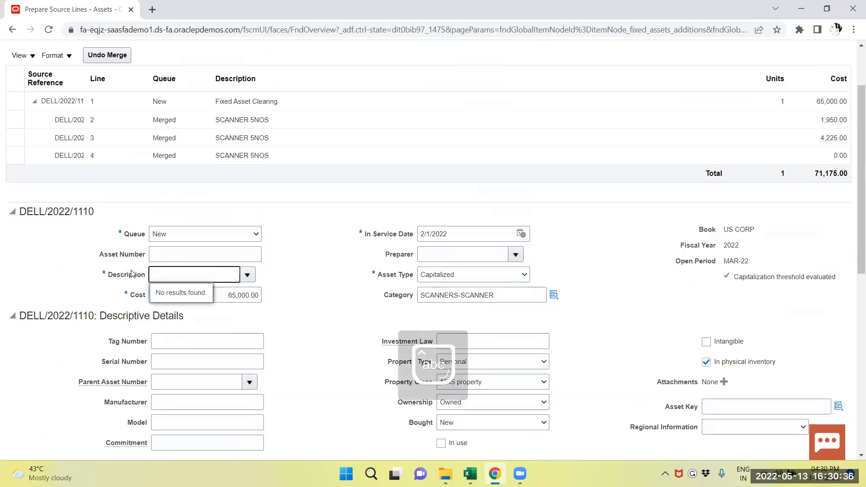
{"action": "type", "text": "Cannon"}
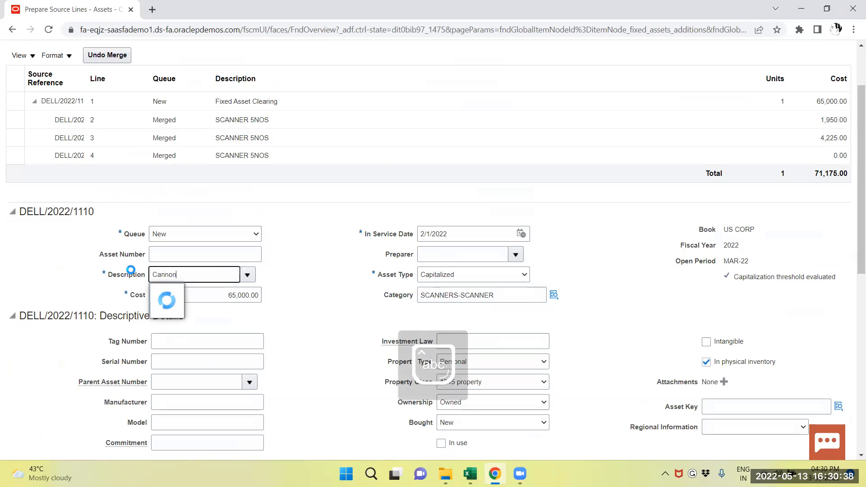
{"action": "type", "text": " Scanner"}
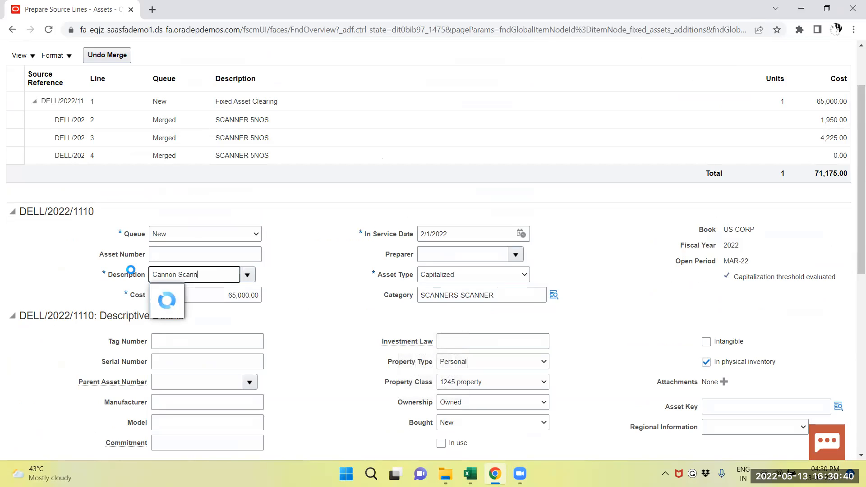
{"action": "key", "text": "Tab"}
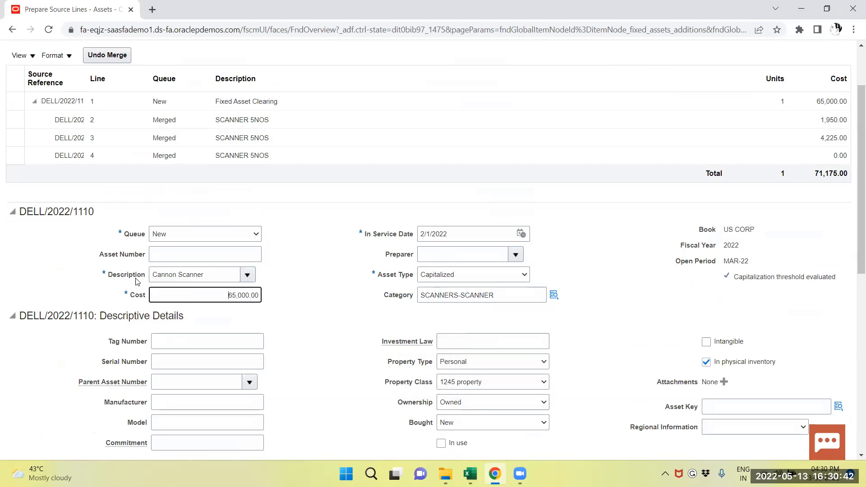
Step: Set the assignment's units to 5 and display the line's general financial details, including depreciation method and life
{"action": "scroll", "coordinate": [103, 286], "scroll_direction": "down", "scroll_amount": 9}
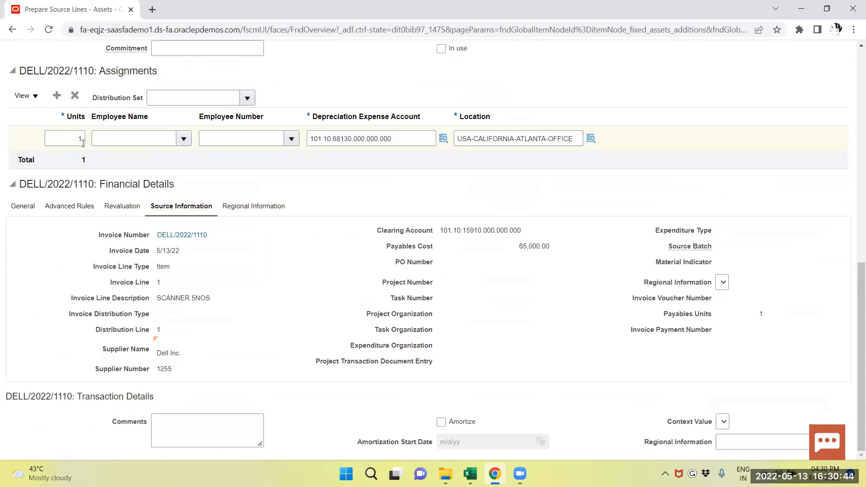
{"action": "left_click", "coordinate": [75, 138]}
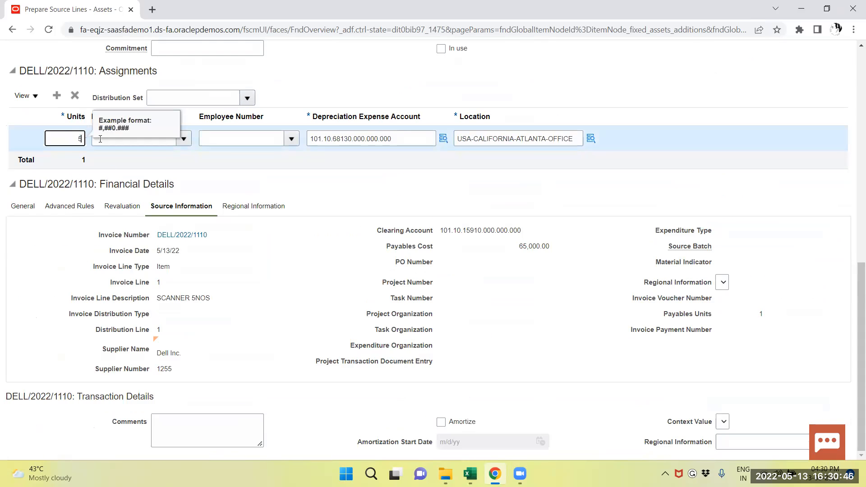
{"action": "left_click", "coordinate": [100, 139]}
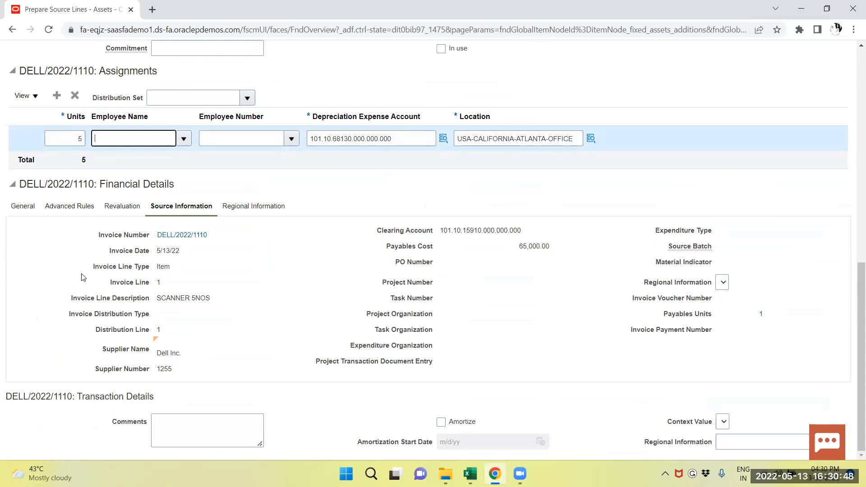
{"action": "left_click", "coordinate": [30, 210]}
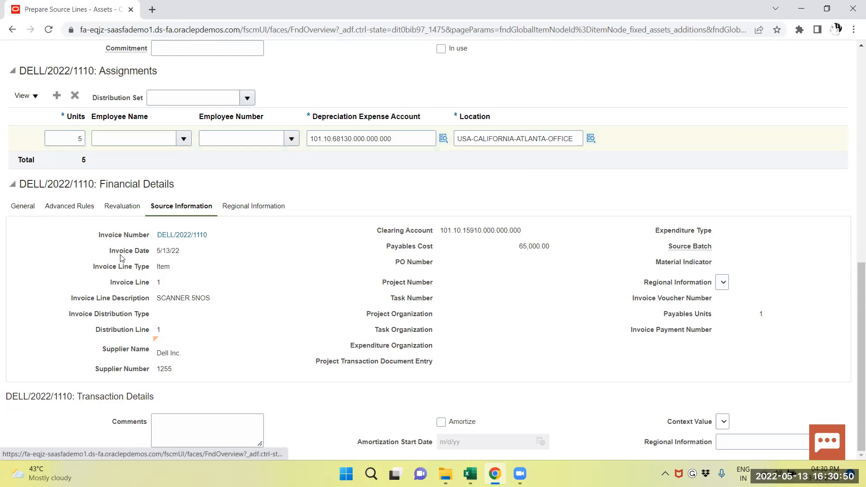
{"action": "scroll", "coordinate": [140, 262], "scroll_direction": "down", "scroll_amount": 1}
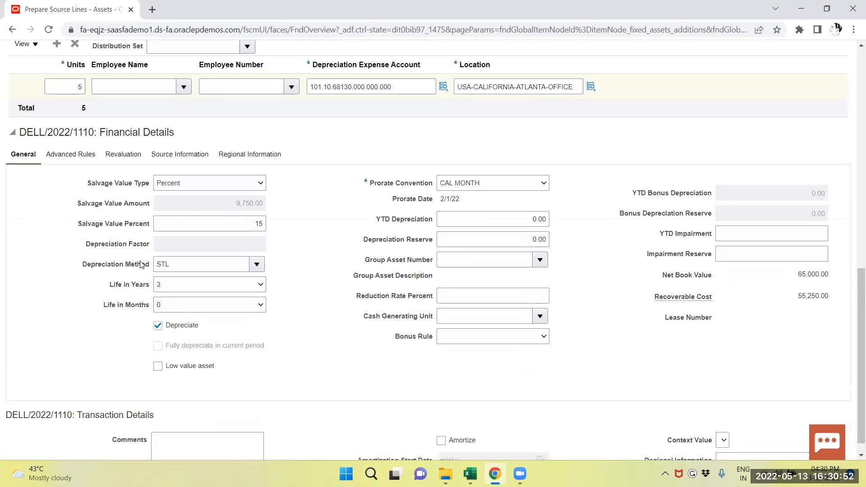
{"action": "scroll", "coordinate": [141, 264], "scroll_direction": "down", "scroll_amount": 1}
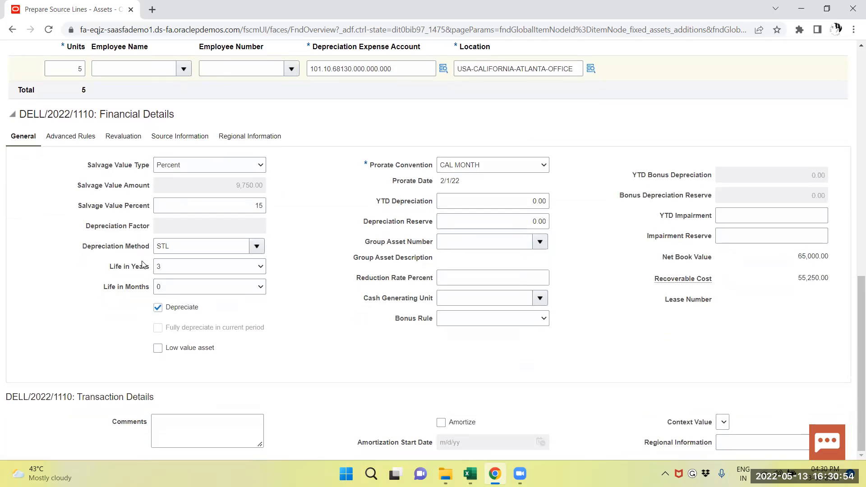
Step: Set the source line's queue to Post, then save and close the line
{"action": "scroll", "coordinate": [144, 265], "scroll_direction": "up", "scroll_amount": 10}
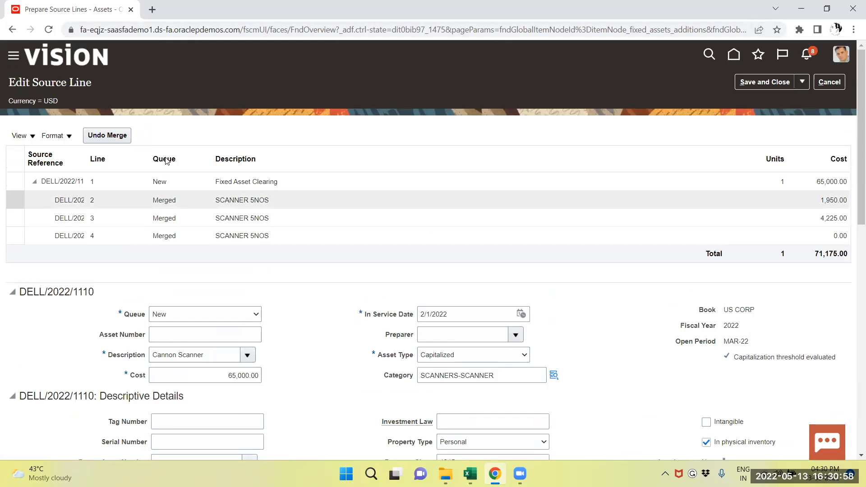
{"action": "left_click", "coordinate": [190, 317]}
{"action": "left_click", "coordinate": [168, 360]}
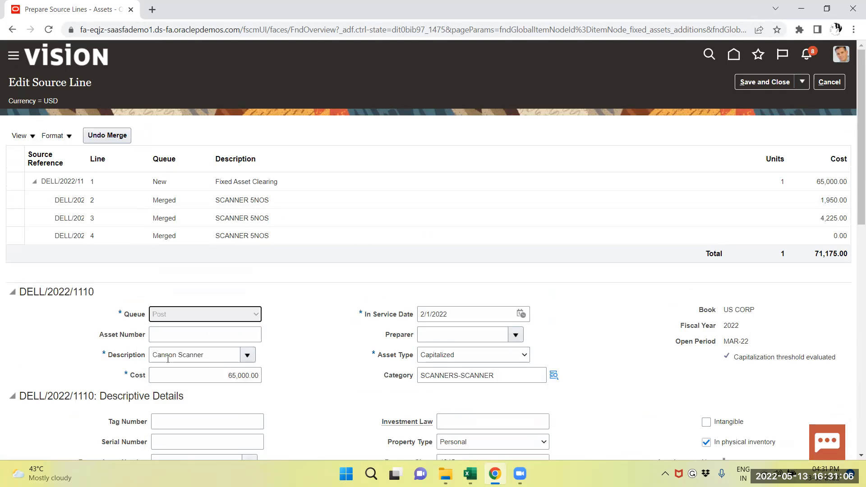
{"action": "left_click", "coordinate": [765, 84]}
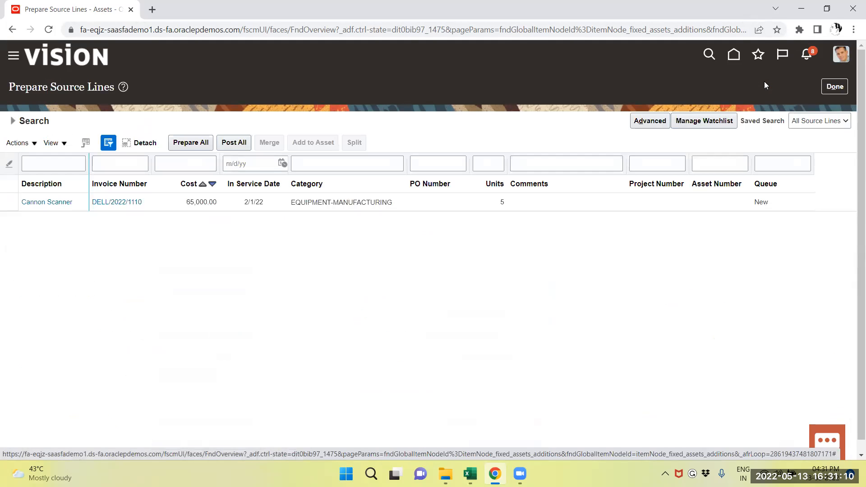
Step: Search the US CORP source lines with only the Post queue selected instead of New
{"action": "left_click", "coordinate": [13, 122]}
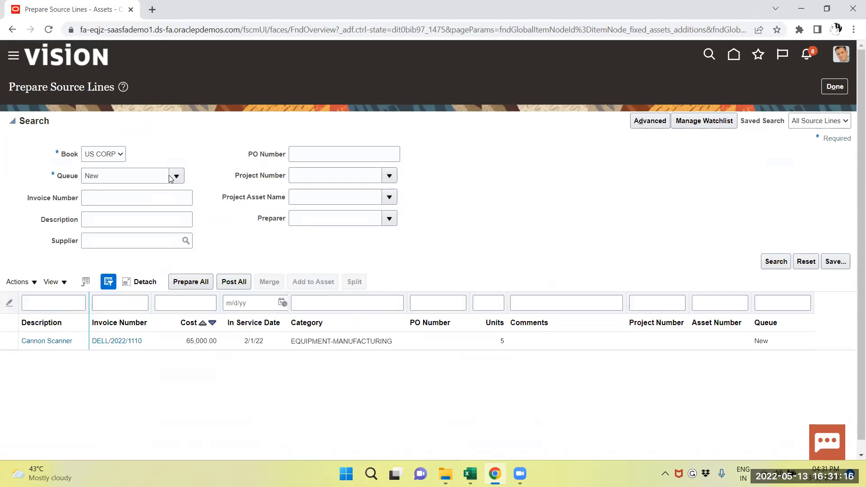
{"action": "left_click", "coordinate": [171, 178]}
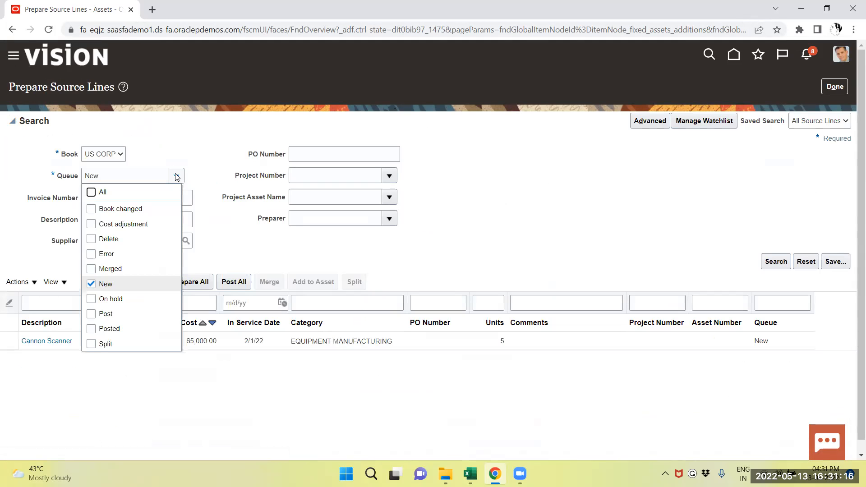
{"action": "left_click", "coordinate": [92, 316]}
{"action": "left_click", "coordinate": [91, 284]}
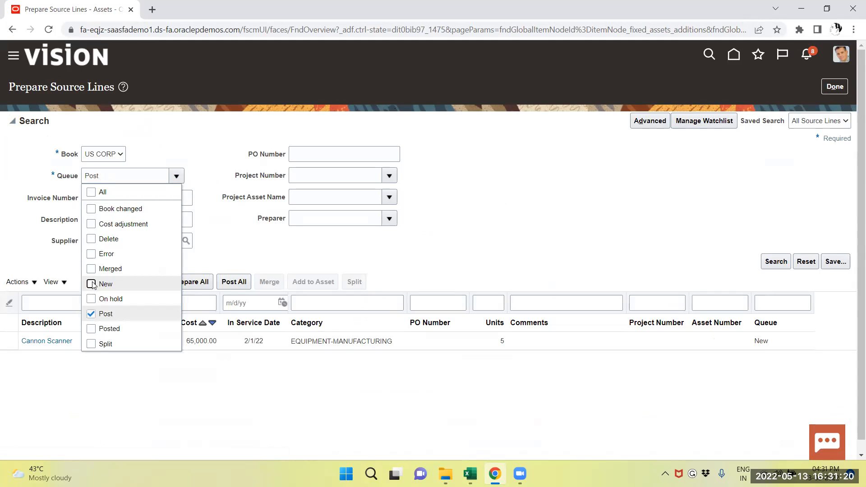
{"action": "left_click", "coordinate": [772, 262]}
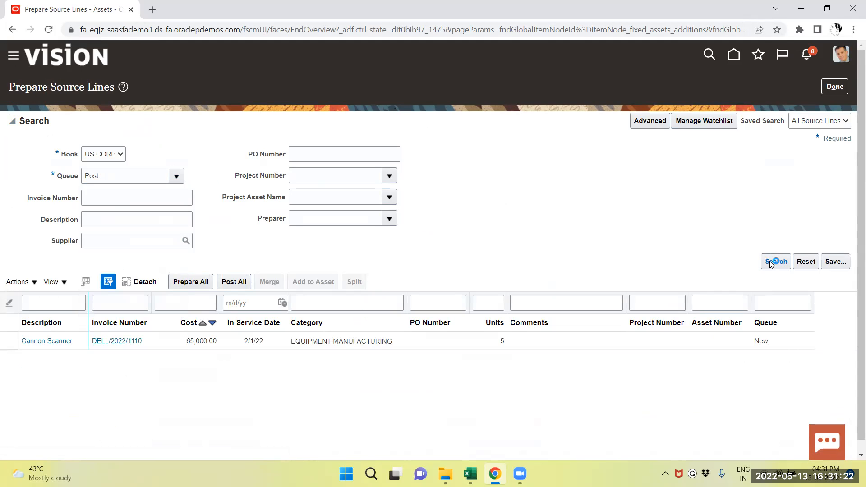
Step: Select the Cannon Scanner source line and run Post All
{"action": "left_click", "coordinate": [7, 196]}
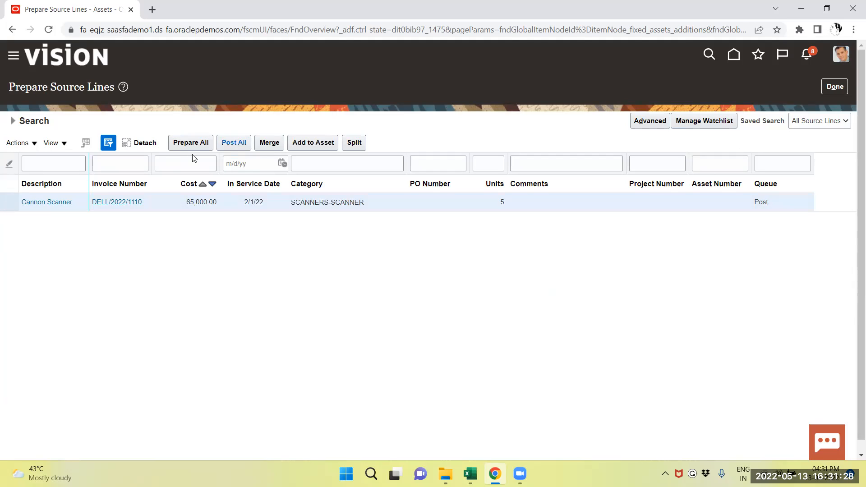
{"action": "left_click", "coordinate": [235, 140]}
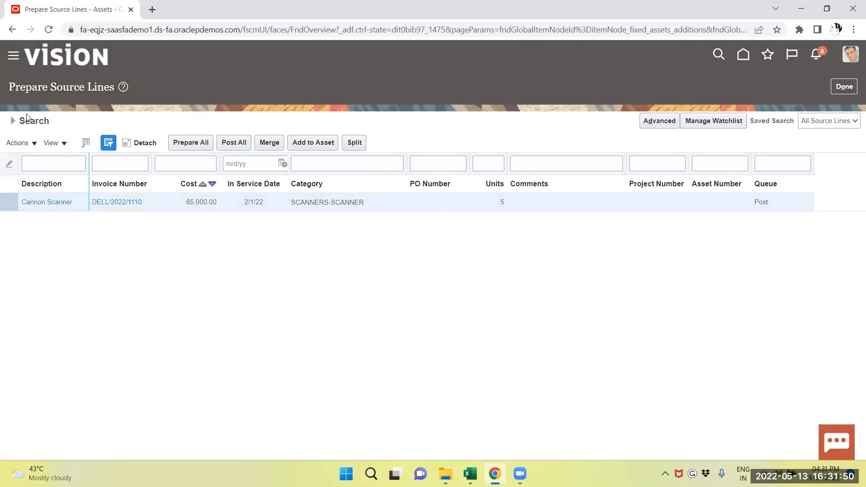
Step: Go to the Scheduled Processes overview to monitor the submitted posting job
{"action": "left_click", "coordinate": [17, 58]}
{"action": "scroll", "coordinate": [144, 356], "scroll_direction": "down", "scroll_amount": 12}
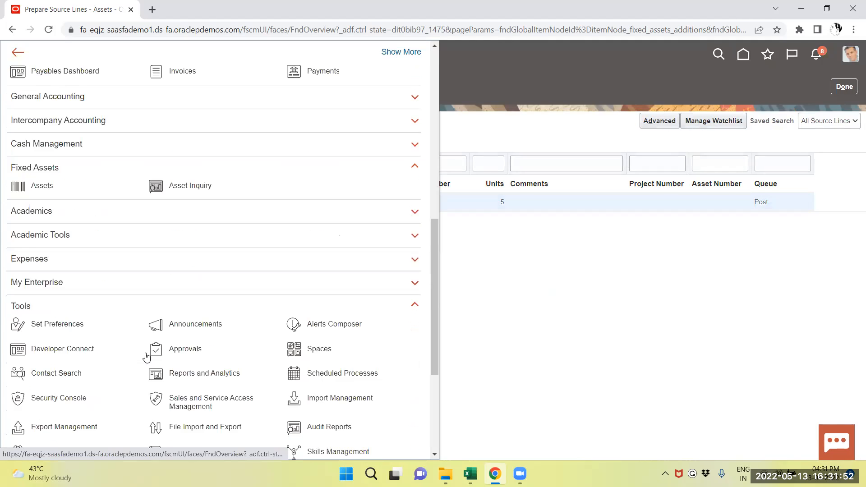
{"action": "scroll", "coordinate": [280, 337], "scroll_direction": "down", "scroll_amount": 2}
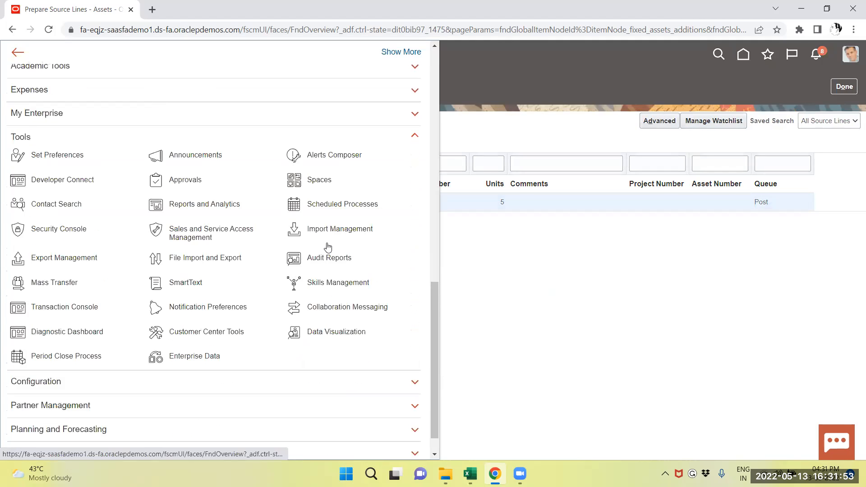
{"action": "left_click", "coordinate": [341, 205]}
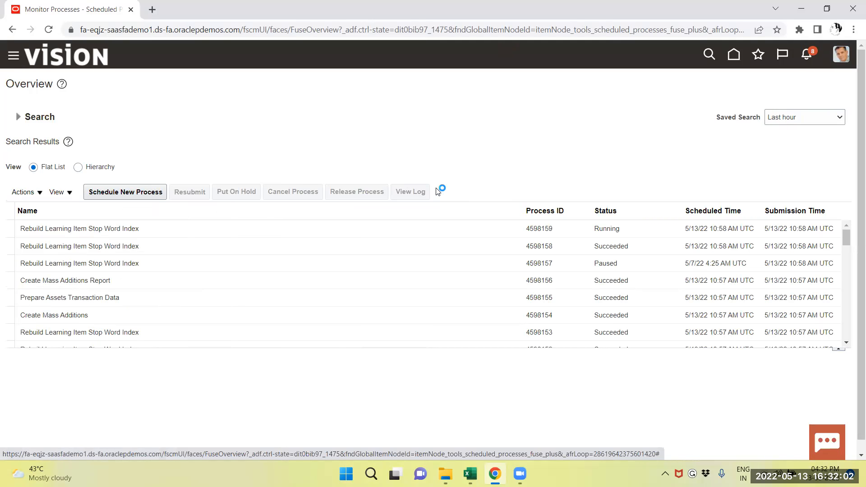
Step: Refresh the process list repeatedly and check the status of the Post Mass Additions processes
{"action": "left_click", "coordinate": [439, 192]}
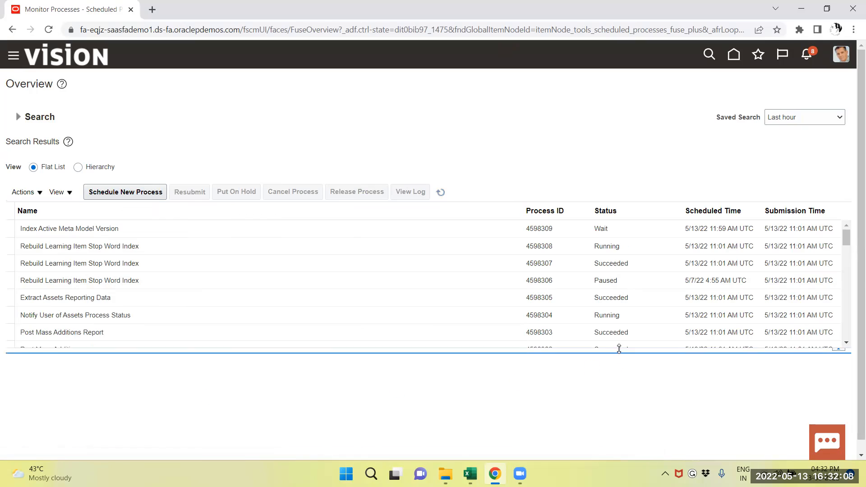
{"action": "left_click", "coordinate": [437, 190]}
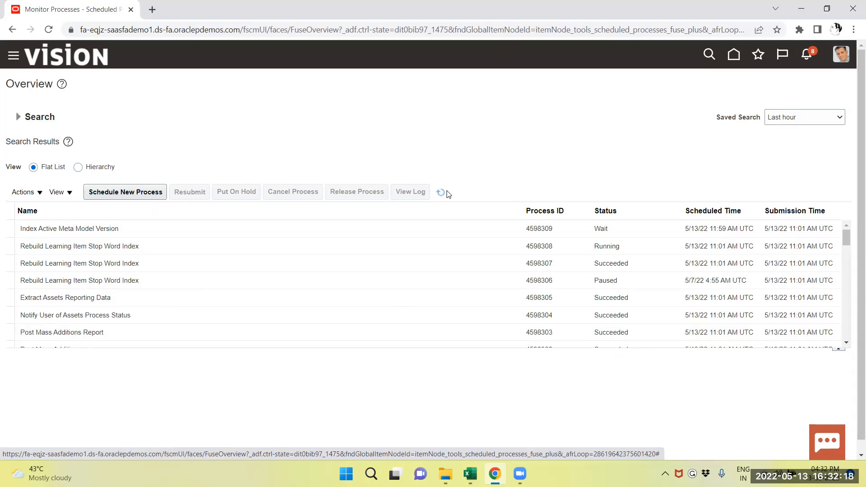
{"action": "left_click", "coordinate": [444, 192]}
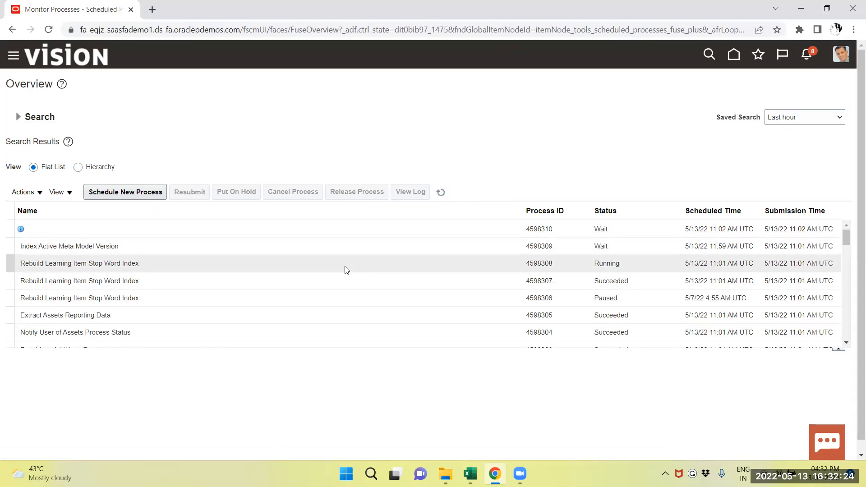
{"action": "left_click", "coordinate": [442, 192]}
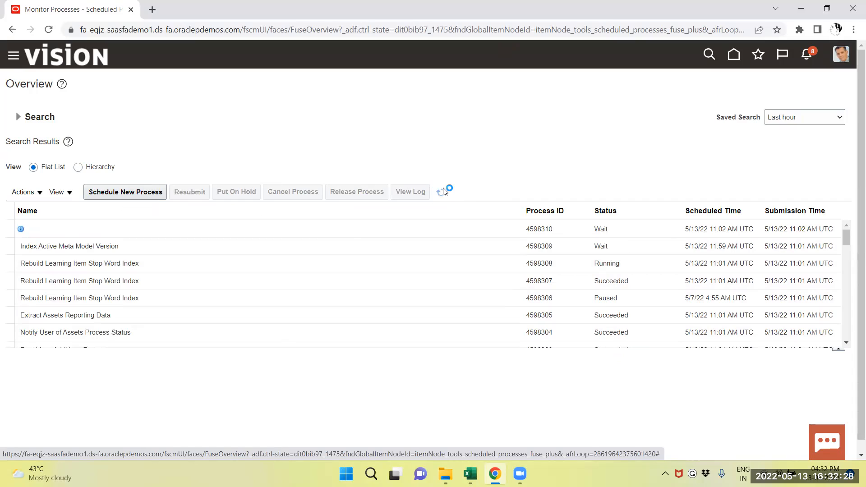
{"action": "left_click", "coordinate": [441, 191]}
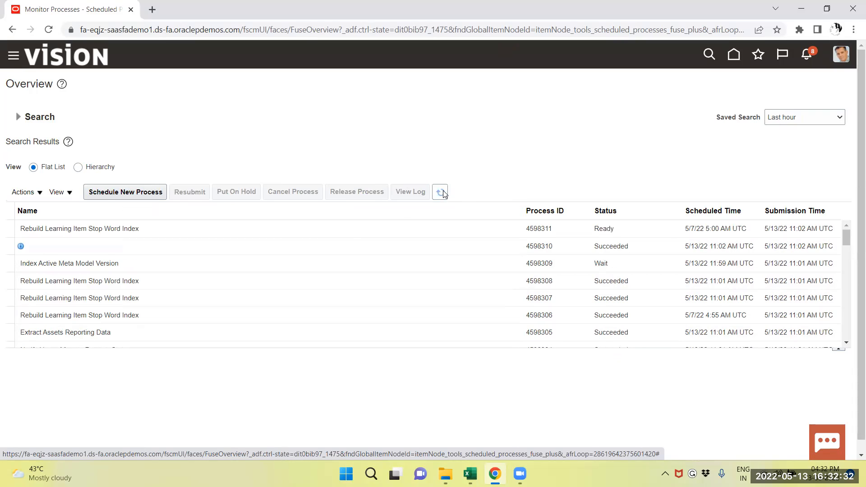
{"action": "left_click", "coordinate": [441, 191]}
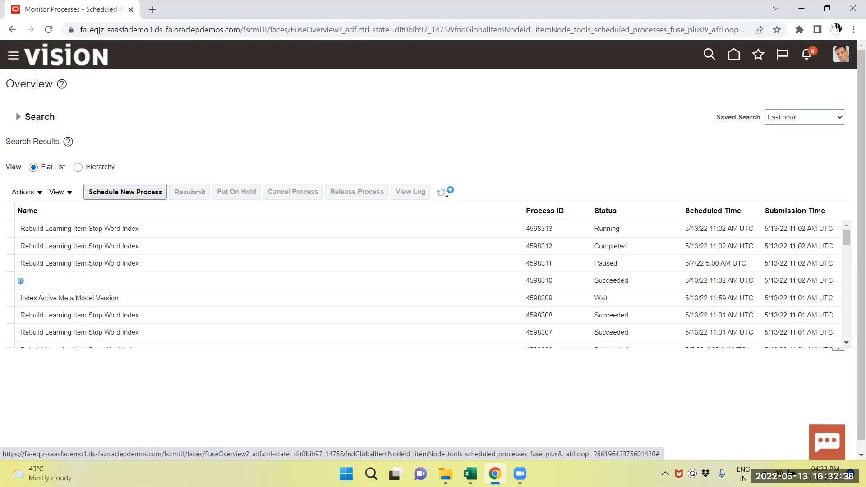
{"action": "left_click", "coordinate": [444, 193]}
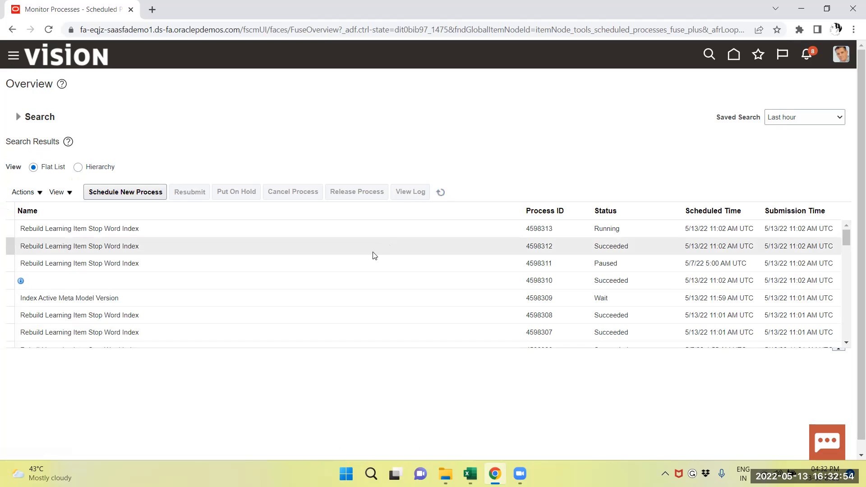
{"action": "scroll", "coordinate": [372, 256], "scroll_direction": "down", "scroll_amount": 3}
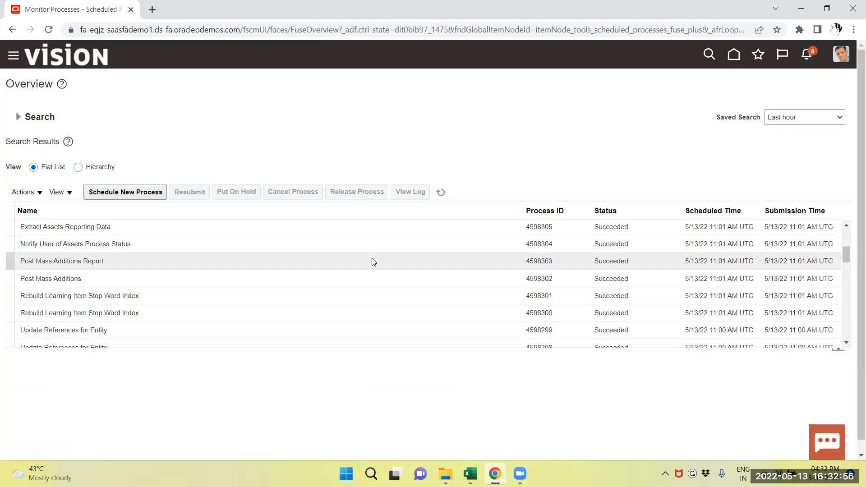
{"action": "scroll", "coordinate": [555, 279], "scroll_direction": "up", "scroll_amount": 2}
{"action": "scroll", "coordinate": [556, 279], "scroll_direction": "up", "scroll_amount": 2}
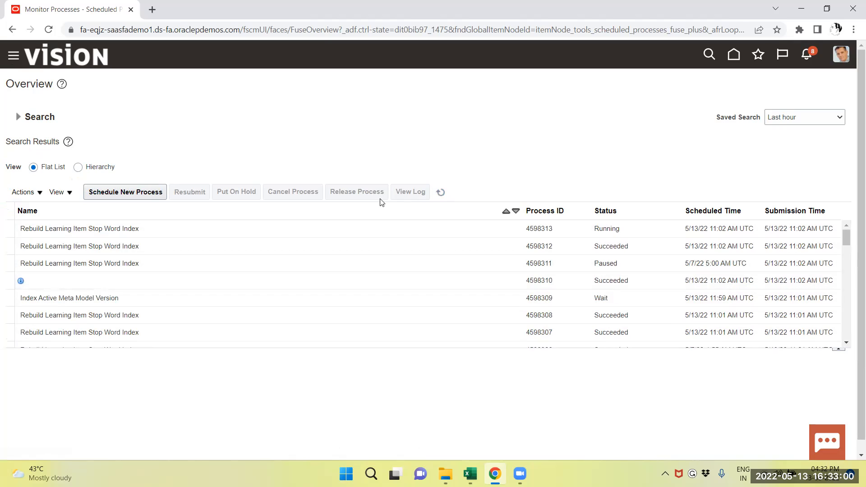
{"action": "left_click", "coordinate": [441, 193]}
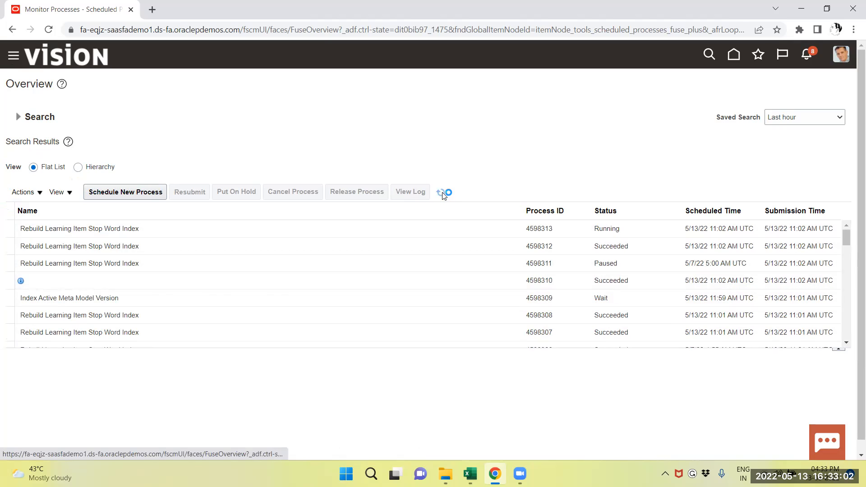
Step: Go to Asset Inquiry and show the recent additions for the US CORP book
{"action": "left_click", "coordinate": [13, 56]}
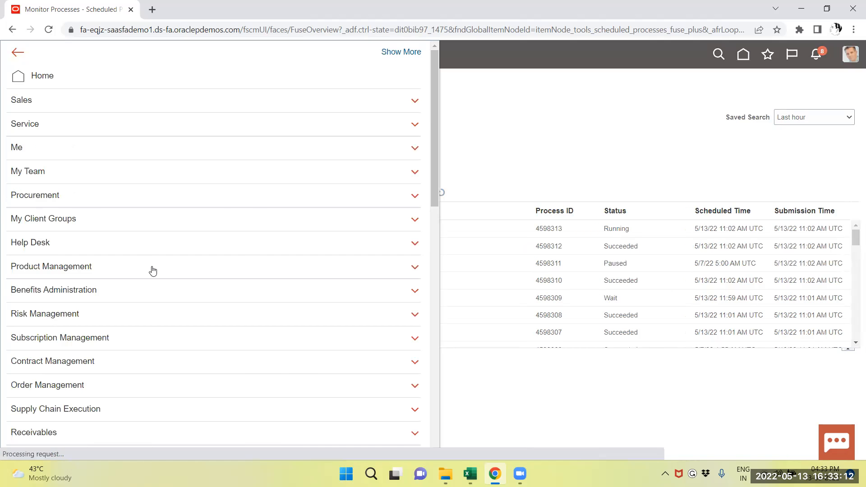
{"action": "scroll", "coordinate": [153, 270], "scroll_direction": "down", "scroll_amount": 7}
{"action": "scroll", "coordinate": [153, 271], "scroll_direction": "down", "scroll_amount": 3}
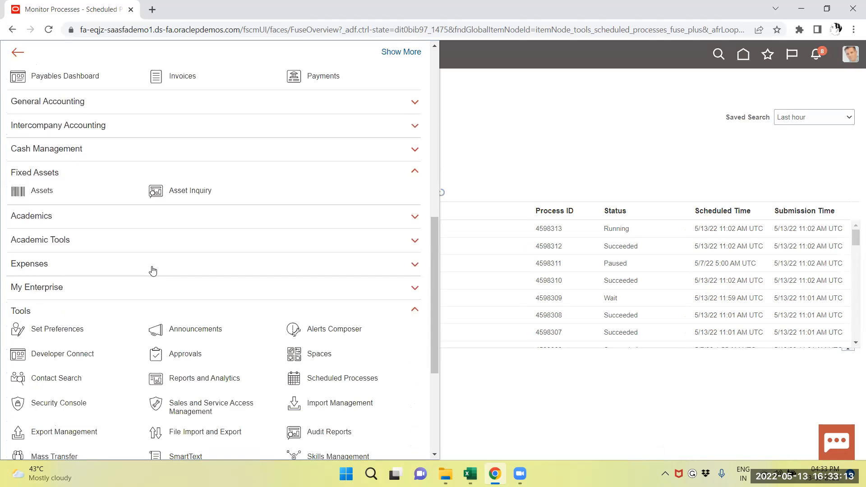
{"action": "left_click", "coordinate": [202, 189]}
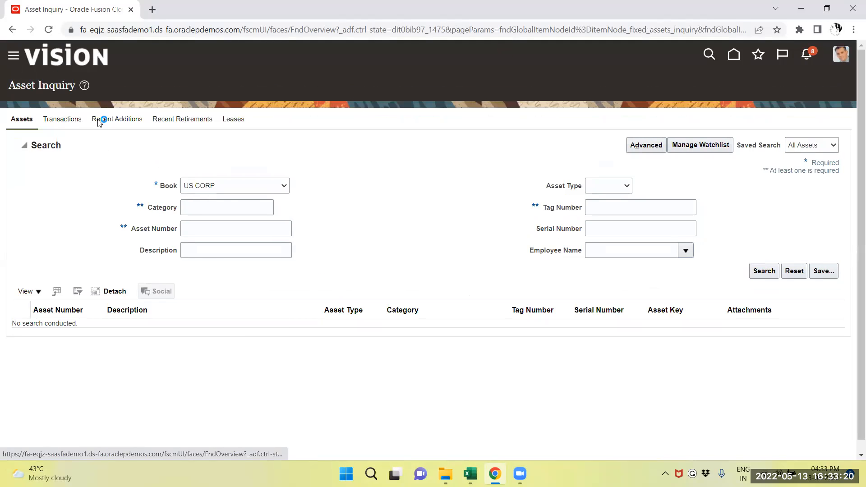
{"action": "left_click", "coordinate": [100, 119]}
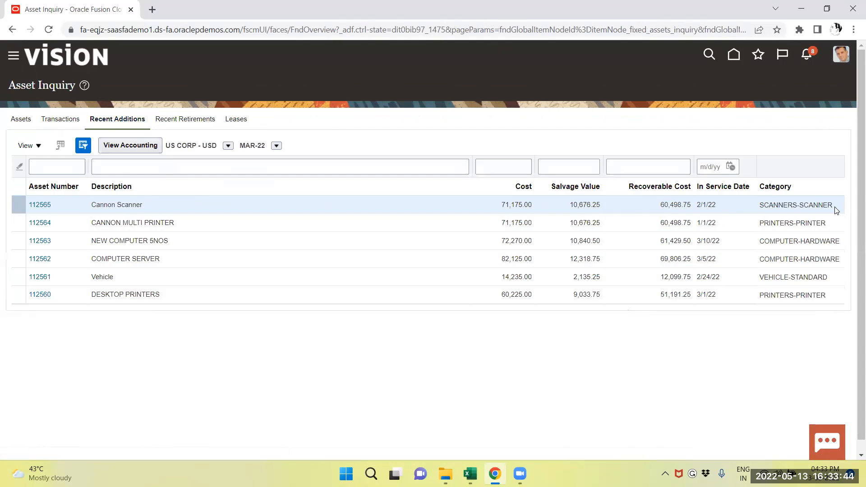
Step: Open the Cannon Scanner asset and examine its financial details, including current cost and net book value
{"action": "left_click", "coordinate": [40, 206]}
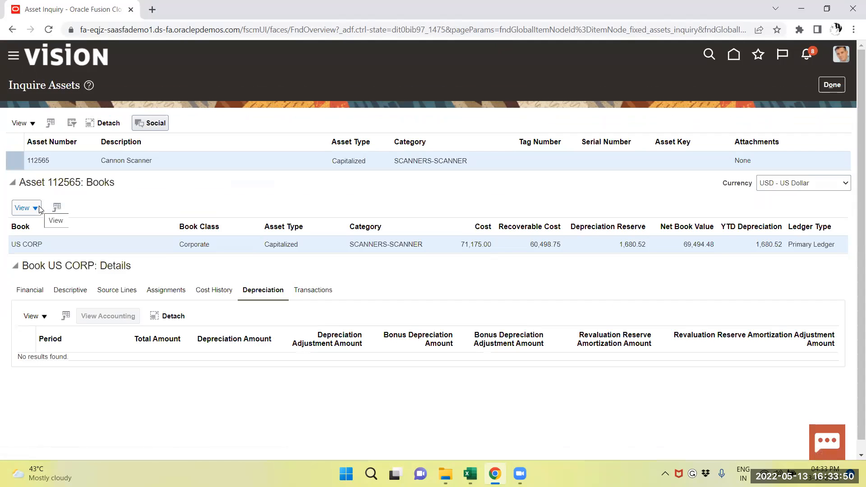
{"action": "left_click", "coordinate": [23, 291]}
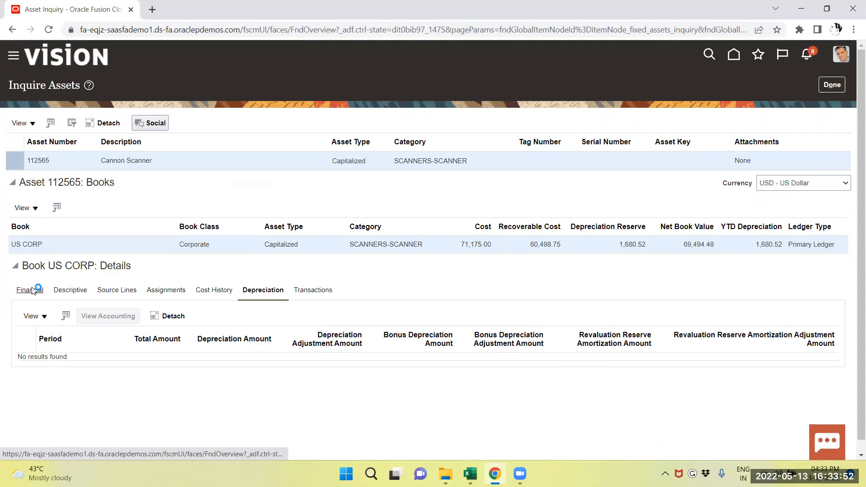
{"action": "scroll", "coordinate": [260, 311], "scroll_direction": "down", "scroll_amount": 3}
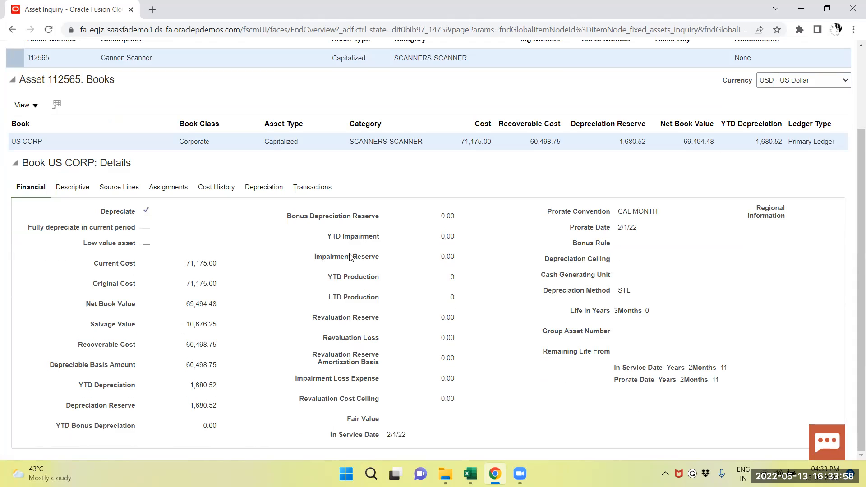
{"action": "double_click", "coordinate": [187, 265]}
{"action": "left_click_drag", "start_coordinate": [185, 304], "coordinate": [212, 306]}
Step: Review the Cannon Scanner asset's transactions and its invoice source lines, then close the asset's inquiry page
{"action": "scroll", "coordinate": [251, 371], "scroll_direction": "up", "scroll_amount": 3}
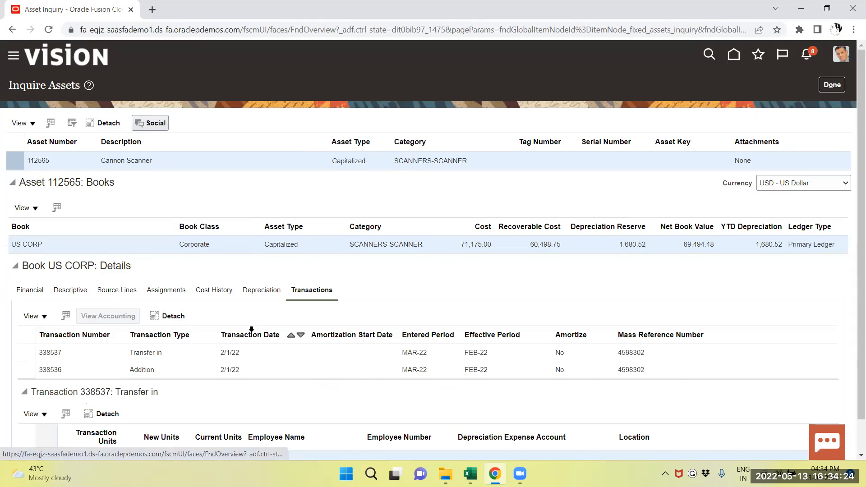
{"action": "scroll", "coordinate": [266, 331], "scroll_direction": "down", "scroll_amount": 1}
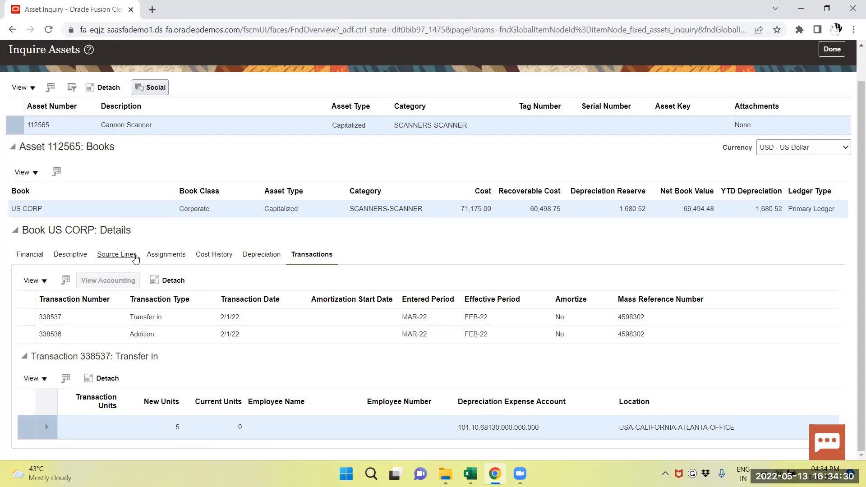
{"action": "left_click", "coordinate": [117, 258]}
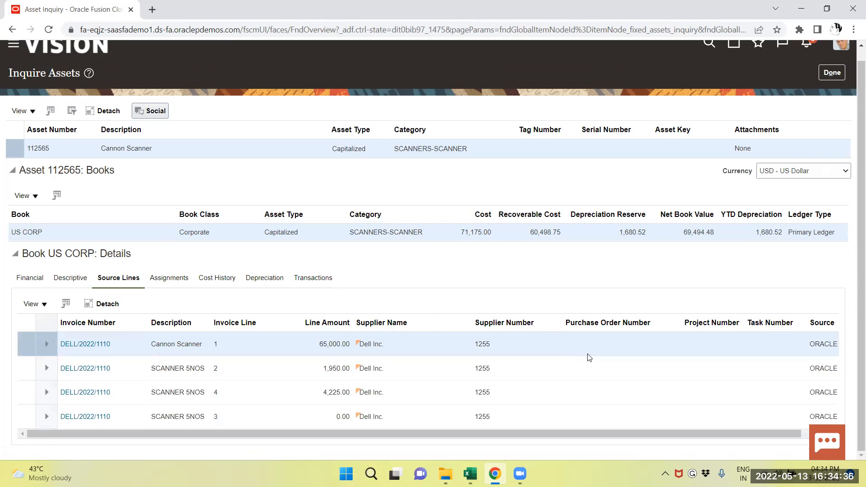
{"action": "left_click_drag", "start_coordinate": [489, 434], "coordinate": [621, 431]}
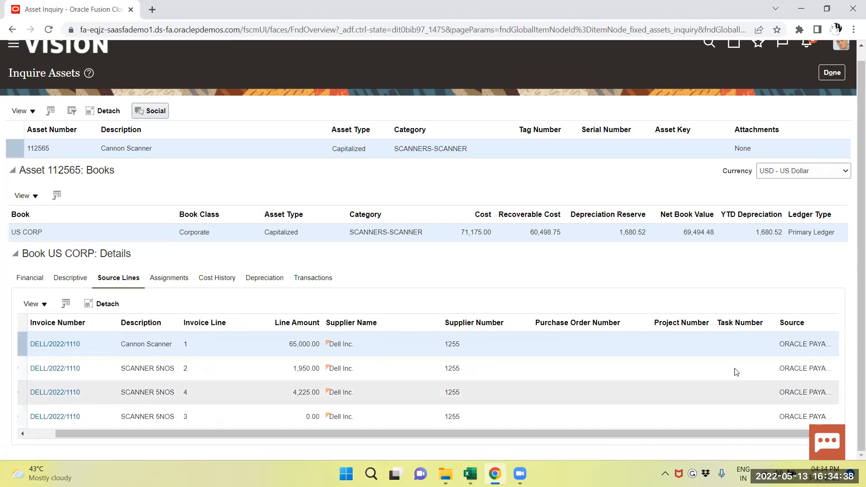
{"action": "left_click_drag", "start_coordinate": [711, 436], "coordinate": [458, 443]}
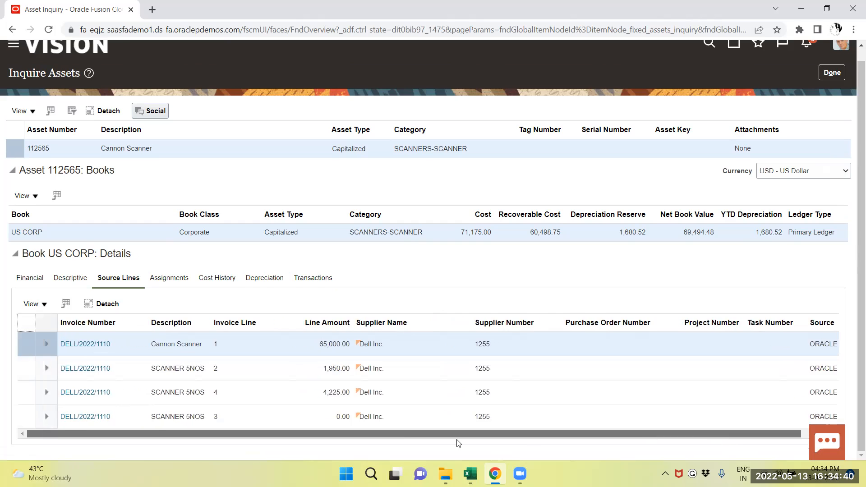
{"action": "scroll", "coordinate": [270, 325], "scroll_direction": "up", "scroll_amount": 1}
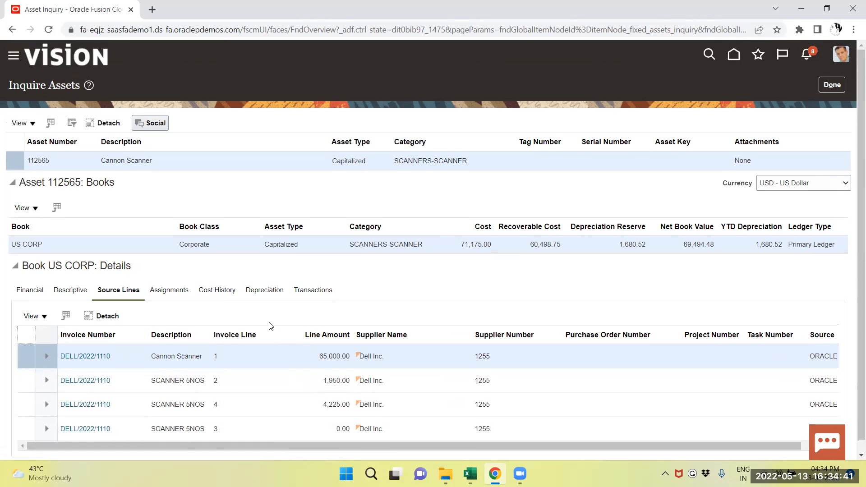
{"action": "left_click", "coordinate": [825, 87]}
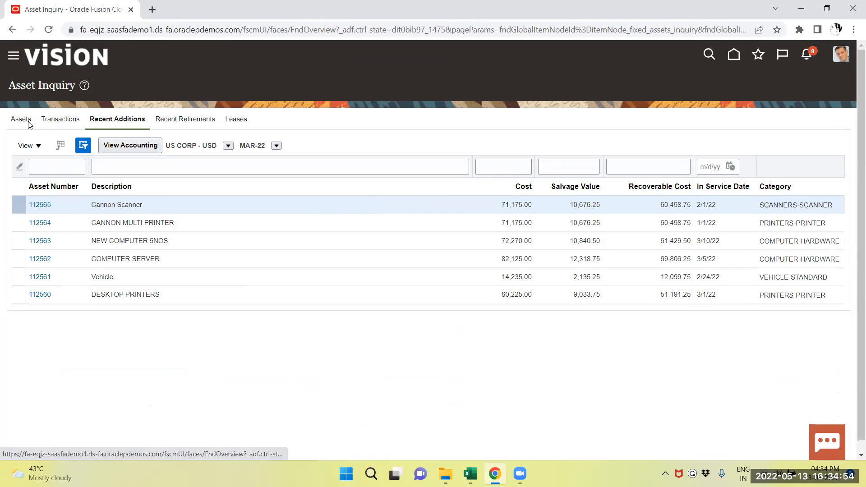
Step: Go to the Assets work area and submit Calculate Depreciation for the US CORP book's MAR-22 period
{"action": "scroll", "coordinate": [141, 265], "scroll_direction": "down", "scroll_amount": 6}
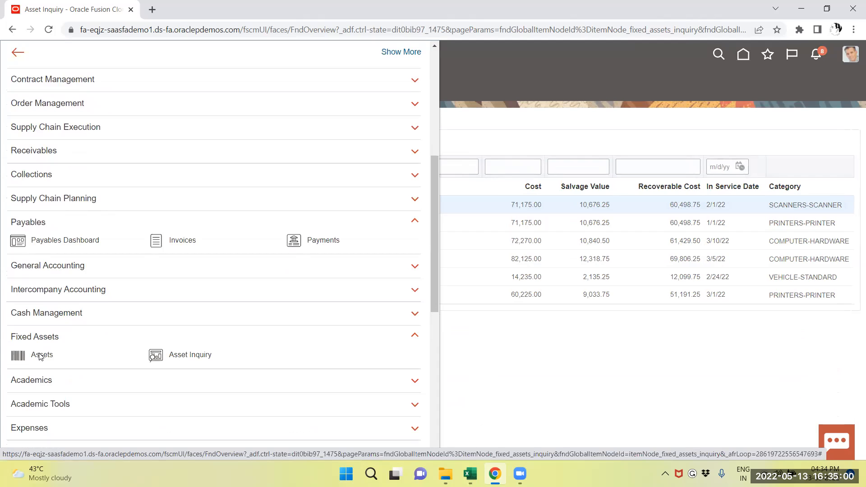
{"action": "left_click", "coordinate": [40, 356]}
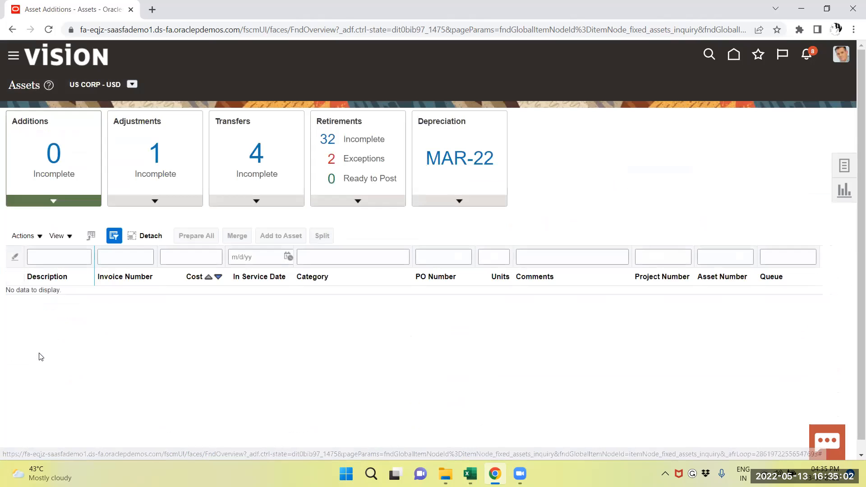
{"action": "left_click", "coordinate": [452, 200]}
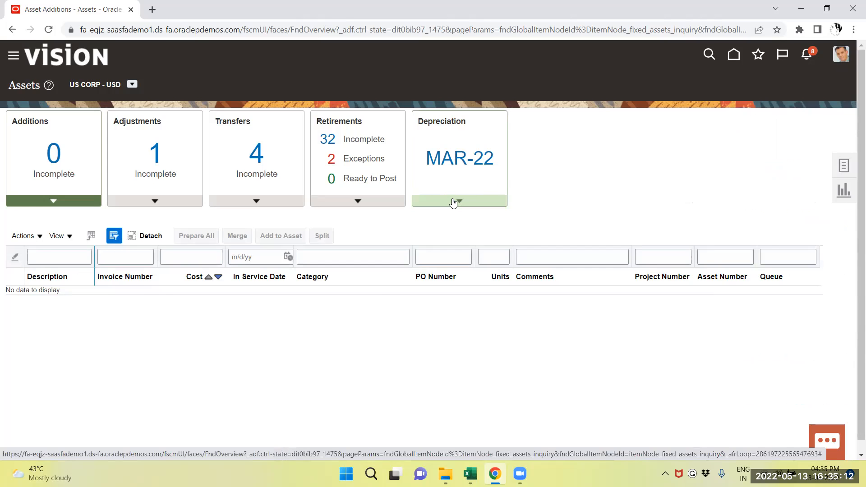
{"action": "left_click", "coordinate": [451, 239]}
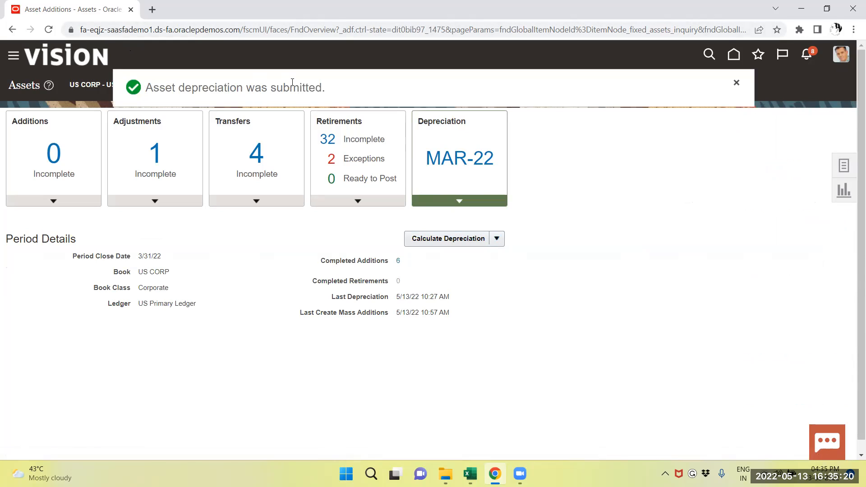
{"action": "left_click", "coordinate": [733, 82]}
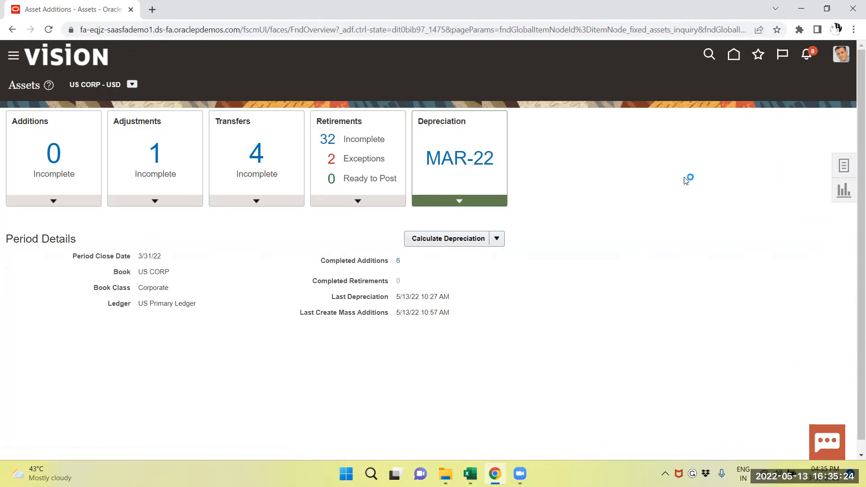
Step: Start Create Accounting for Assets with the book US CORP and the end date 3/31/22
{"action": "left_click", "coordinate": [845, 166]}
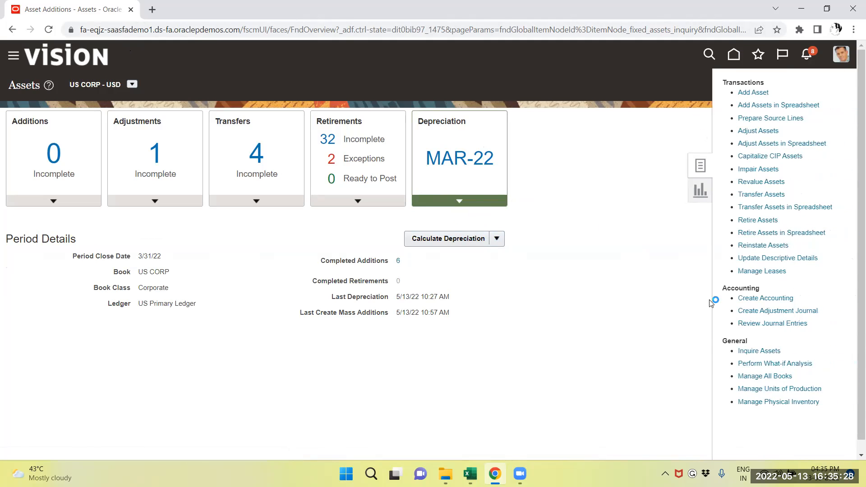
{"action": "left_click", "coordinate": [767, 298]}
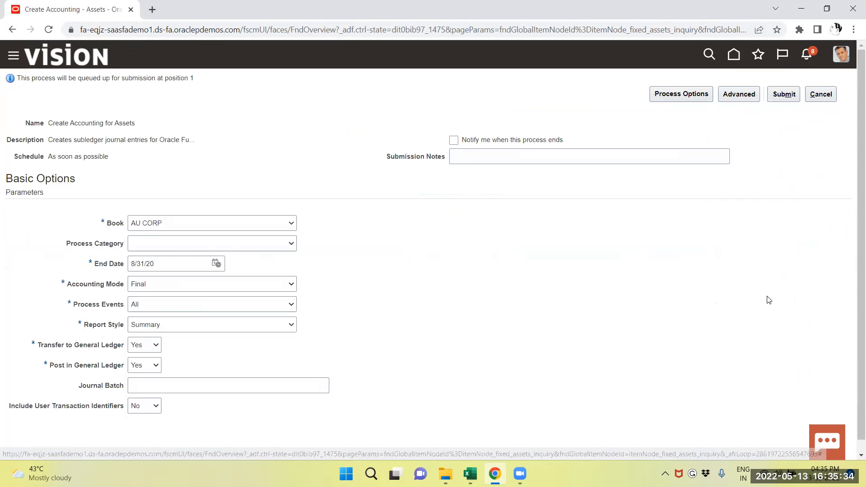
{"action": "left_click", "coordinate": [265, 223]}
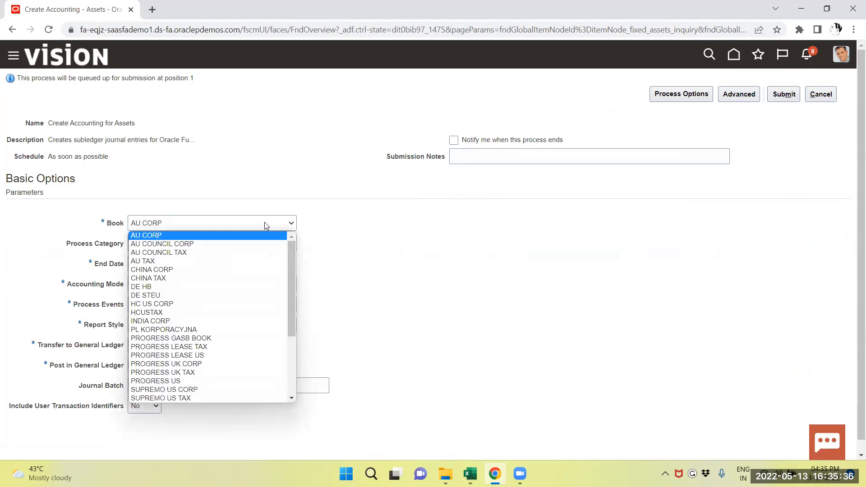
{"action": "scroll", "coordinate": [231, 337], "scroll_direction": "down", "scroll_amount": 2}
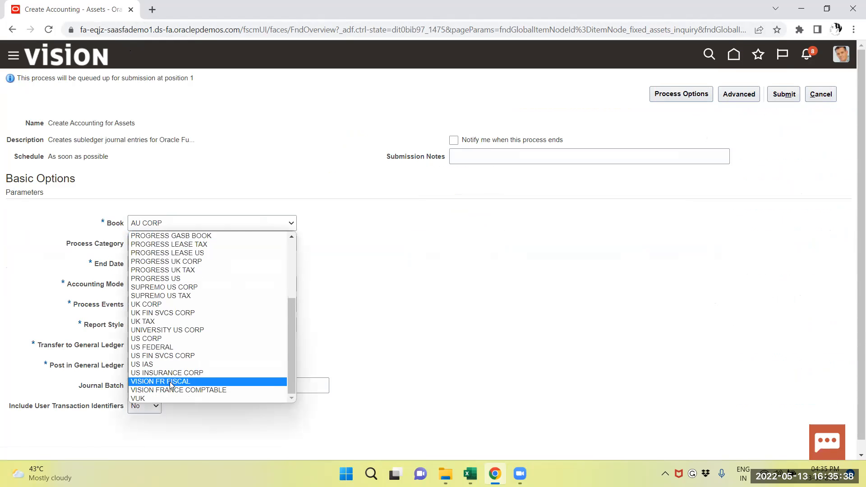
{"action": "left_click", "coordinate": [162, 338]}
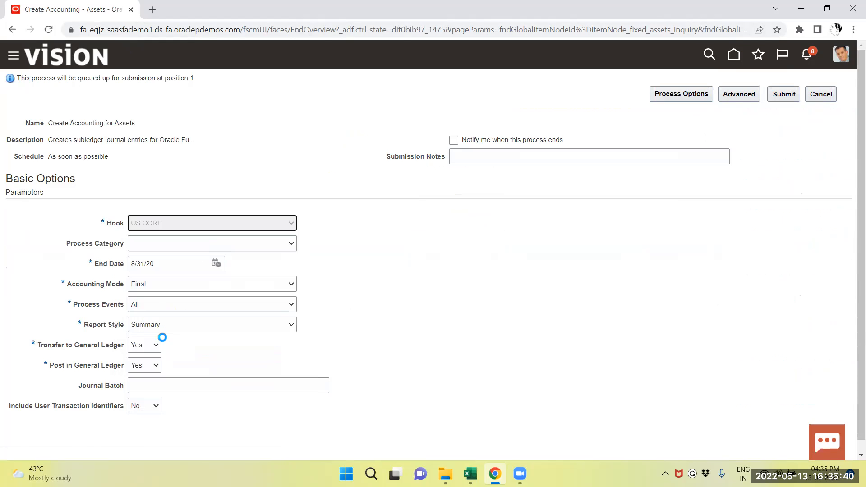
{"action": "left_click", "coordinate": [216, 264]}
{"action": "left_click", "coordinate": [304, 380]}
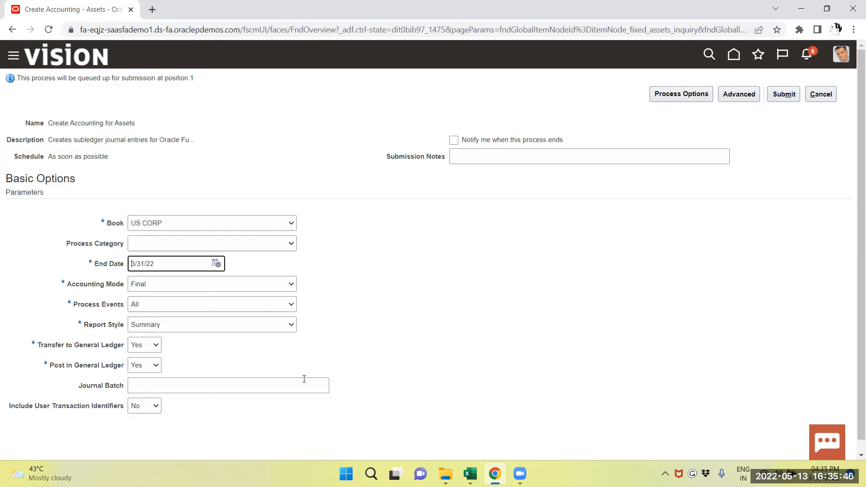
Step: Name the journal batch FAMAR2022 and submit the Create Accounting for Assets process
{"action": "left_click", "coordinate": [156, 385]}
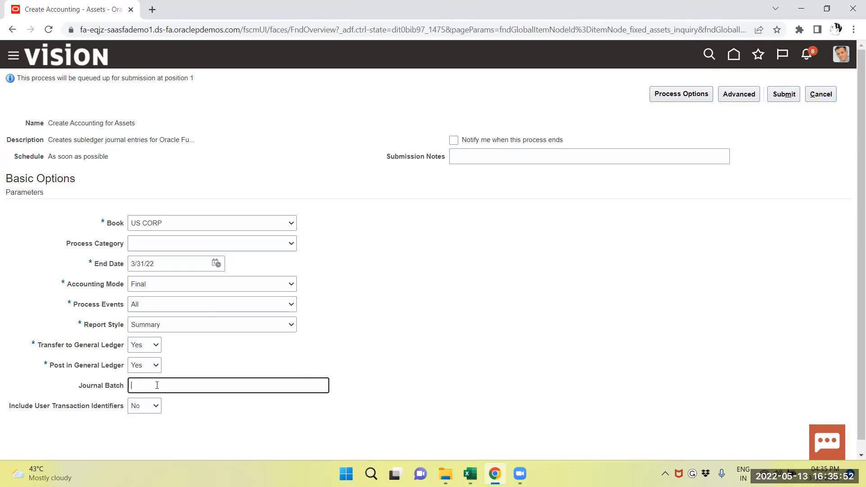
{"action": "type", "text": "mar"}
{"action": "key", "text": "Caps_Lock"}
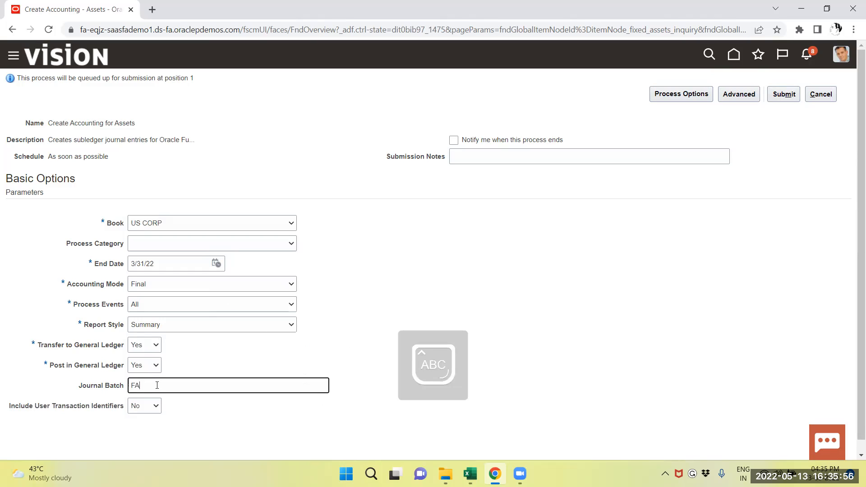
{"action": "type", "text": "FAMAR2022"}
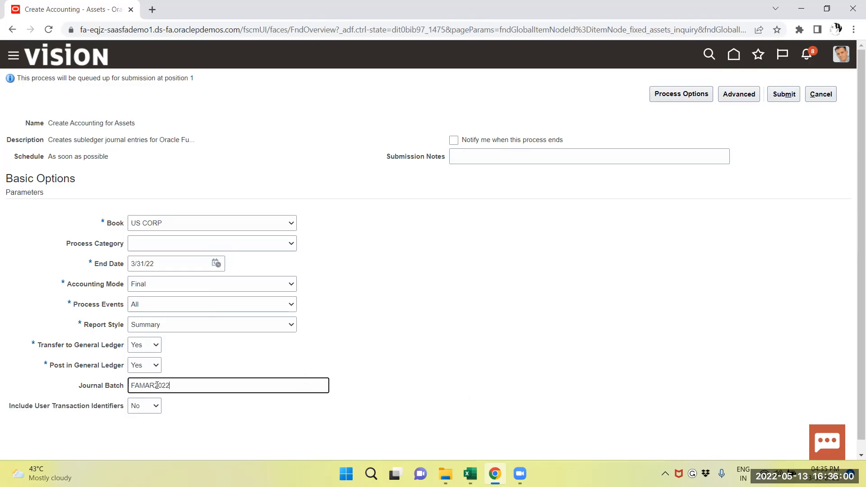
{"action": "left_click", "coordinate": [787, 94]}
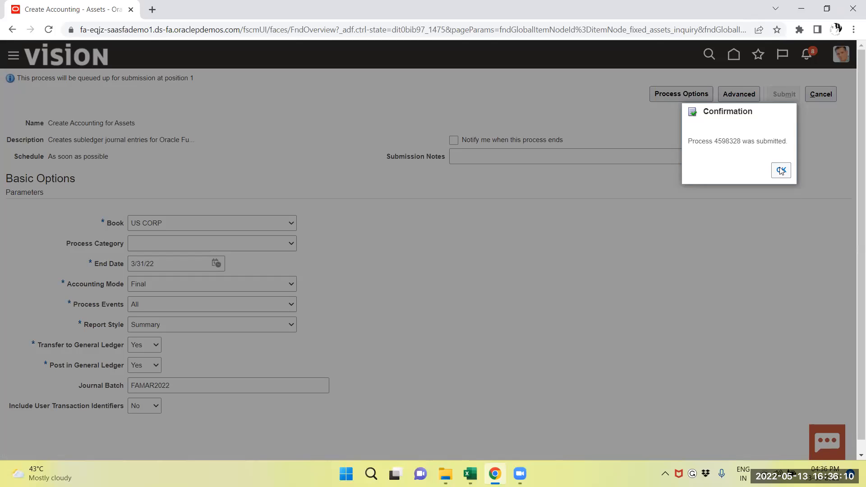
{"action": "left_click", "coordinate": [781, 170]}
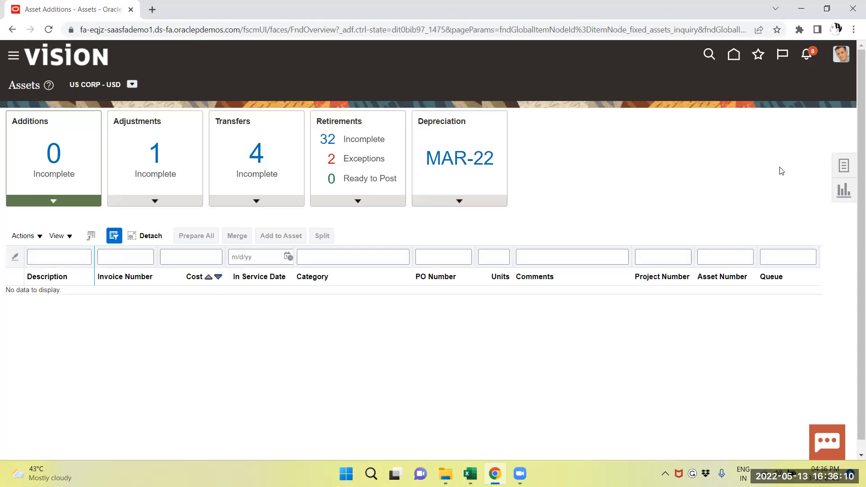
Step: Go to Scheduled Processes and refresh the list to find the submitted accounting process
{"action": "left_click", "coordinate": [13, 56]}
{"action": "scroll", "coordinate": [225, 316], "scroll_direction": "down", "scroll_amount": 4}
{"action": "scroll", "coordinate": [214, 337], "scroll_direction": "down", "scroll_amount": 8}
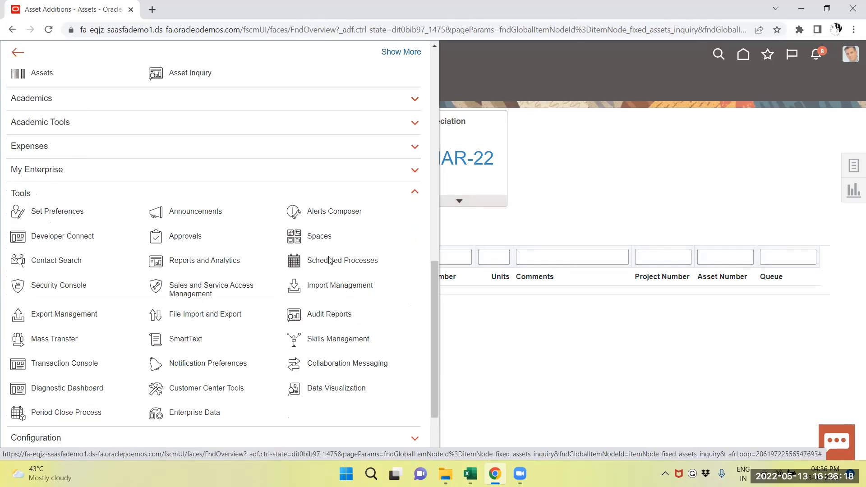
{"action": "left_click", "coordinate": [329, 261]}
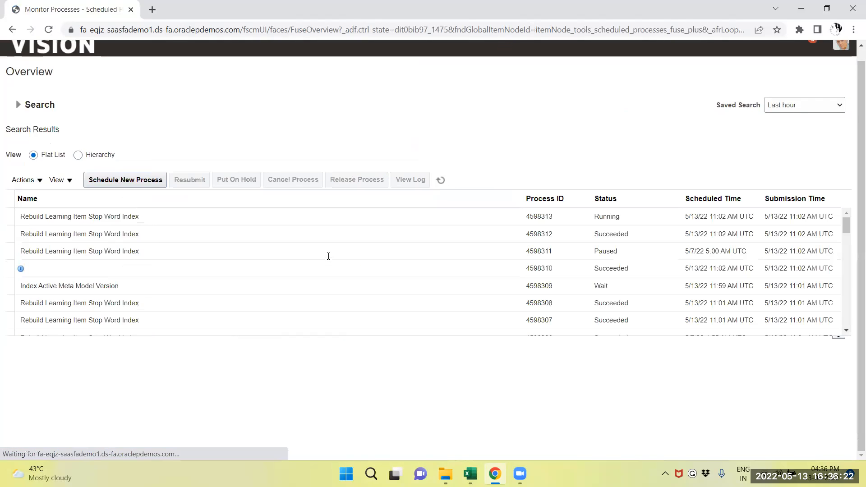
{"action": "left_click", "coordinate": [441, 180]}
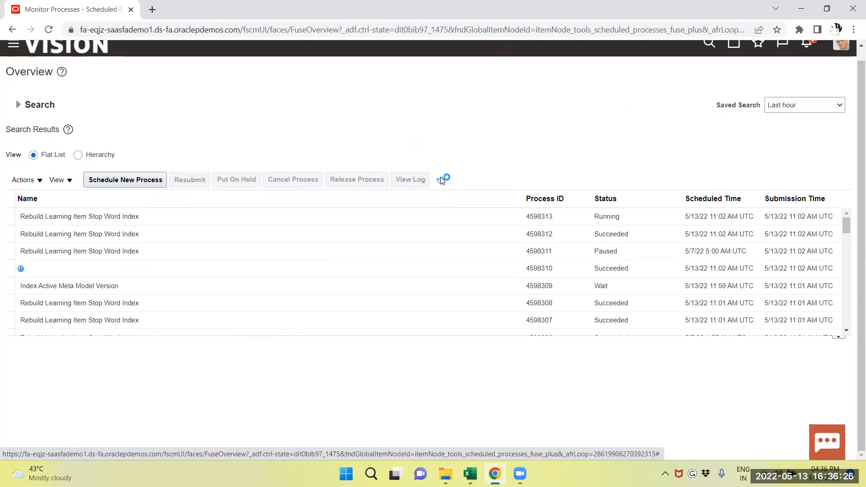
{"action": "left_click", "coordinate": [444, 181]}
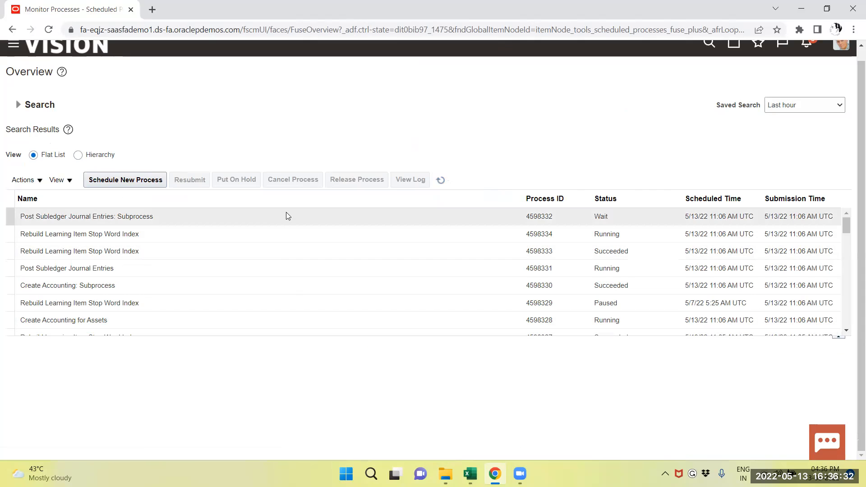
{"action": "left_click", "coordinate": [441, 179]}
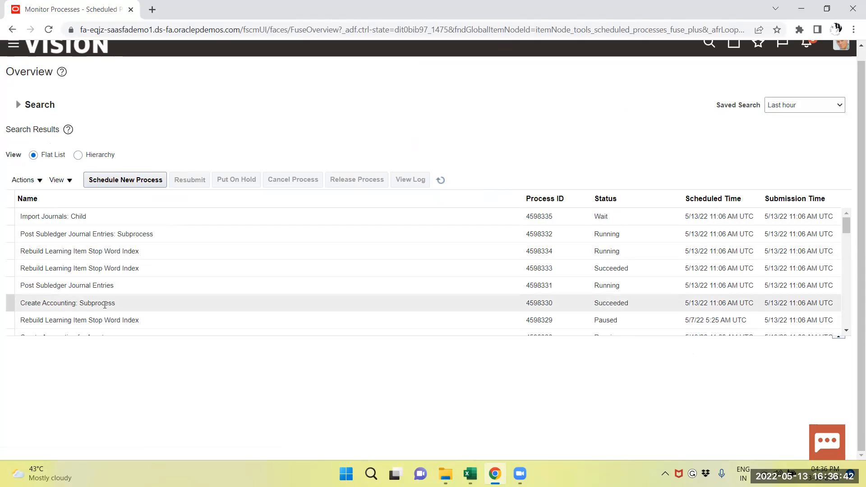
Step: Monitor the status of Create Accounting for Assets and its journal posting subprocesses, refreshing the process list
{"action": "scroll", "coordinate": [105, 308], "scroll_direction": "down", "scroll_amount": 2}
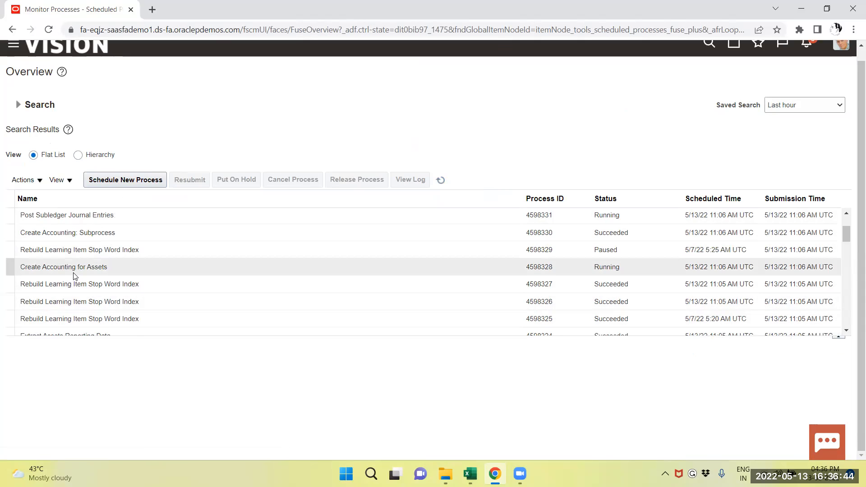
{"action": "left_click", "coordinate": [441, 180]}
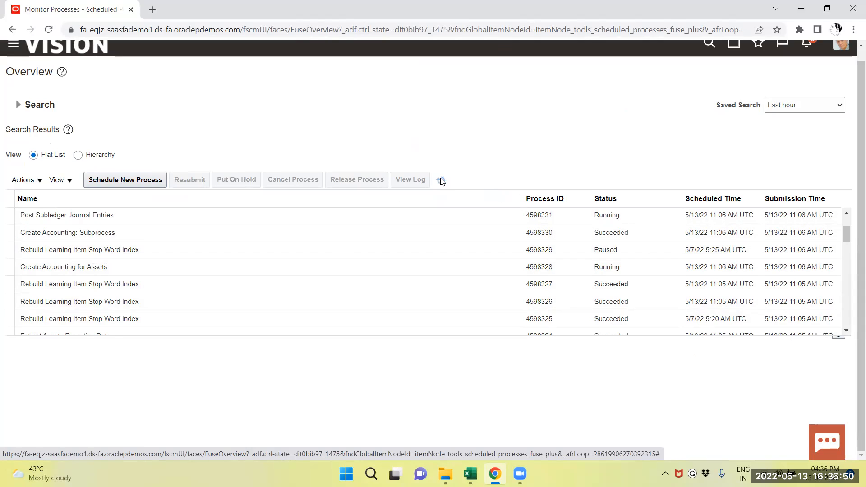
{"action": "left_click", "coordinate": [441, 180]}
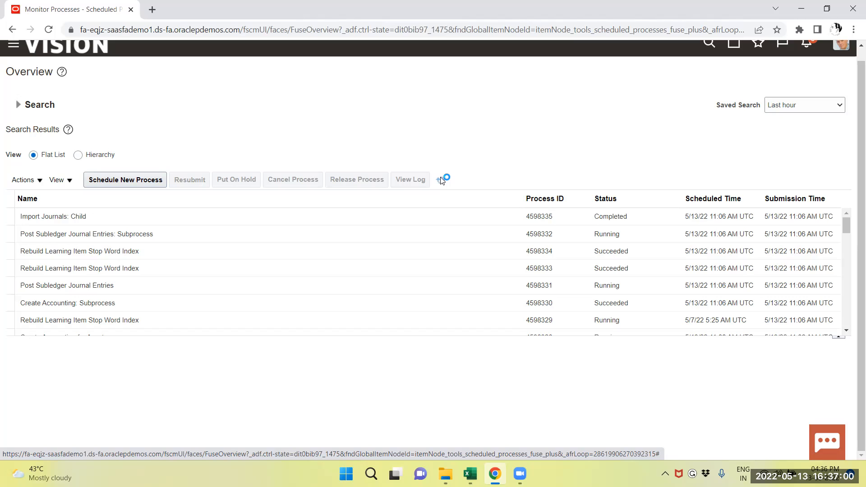
{"action": "left_click", "coordinate": [442, 180]}
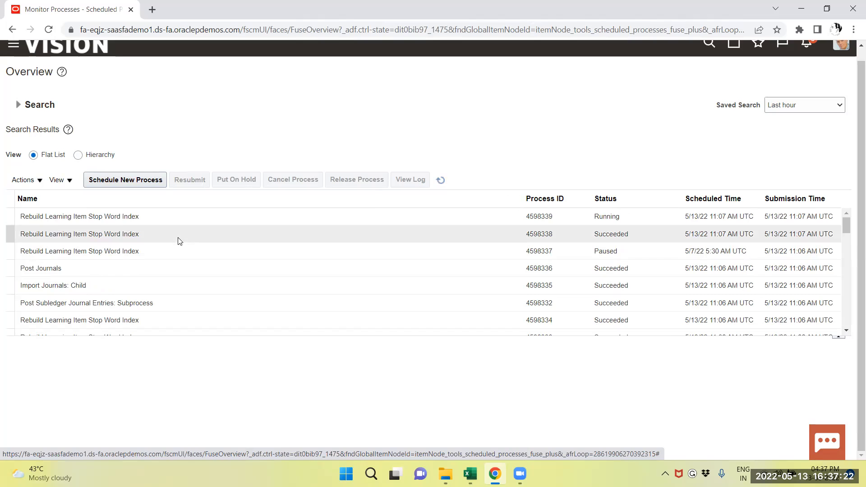
{"action": "scroll", "coordinate": [605, 250], "scroll_direction": "down", "scroll_amount": 3}
{"action": "scroll", "coordinate": [609, 249], "scroll_direction": "up", "scroll_amount": 3}
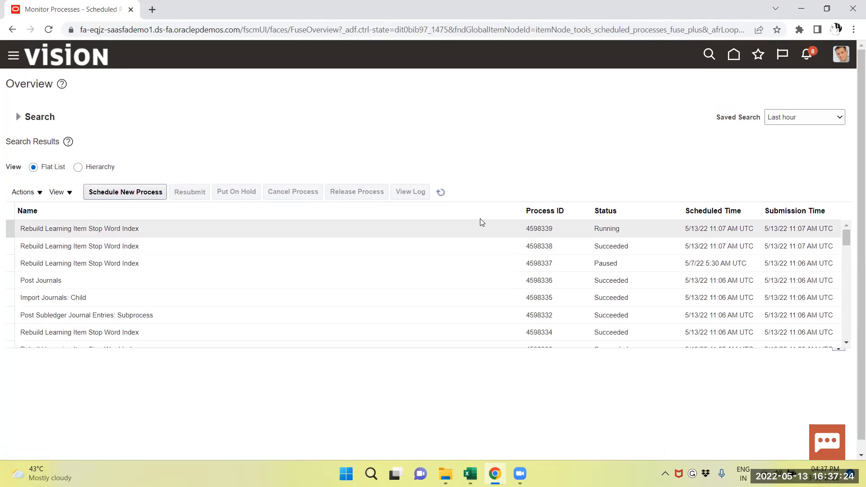
Step: Check the progress of the Extract Assets Reporting Data and Create Accounting Execution Report processes, refreshing the list
{"action": "left_click", "coordinate": [441, 191]}
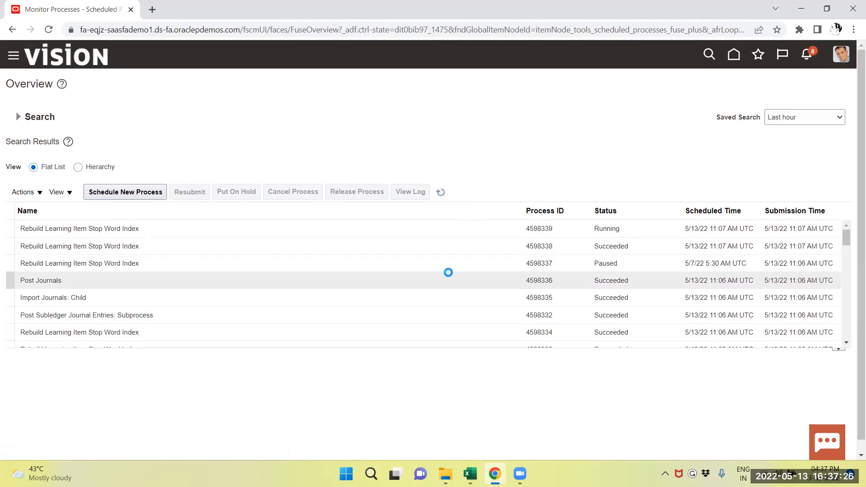
{"action": "scroll", "coordinate": [448, 272], "scroll_direction": "down", "scroll_amount": 2}
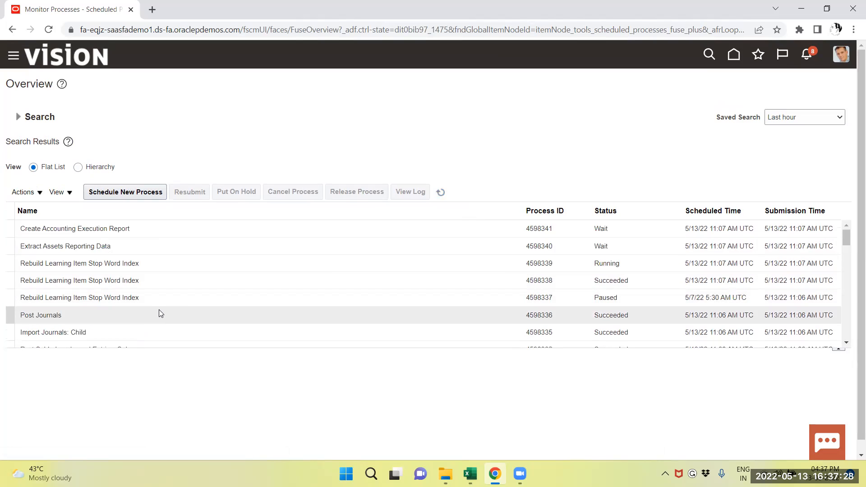
{"action": "scroll", "coordinate": [188, 312], "scroll_direction": "down", "scroll_amount": 2}
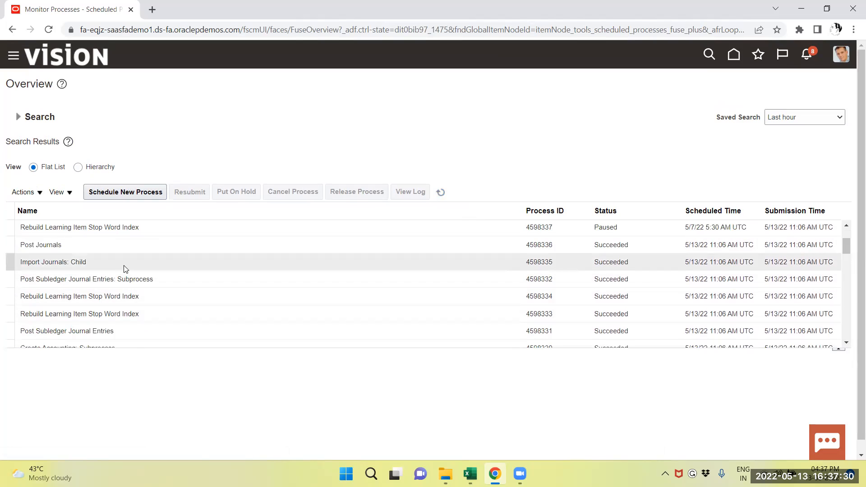
{"action": "scroll", "coordinate": [124, 268], "scroll_direction": "up", "scroll_amount": 2}
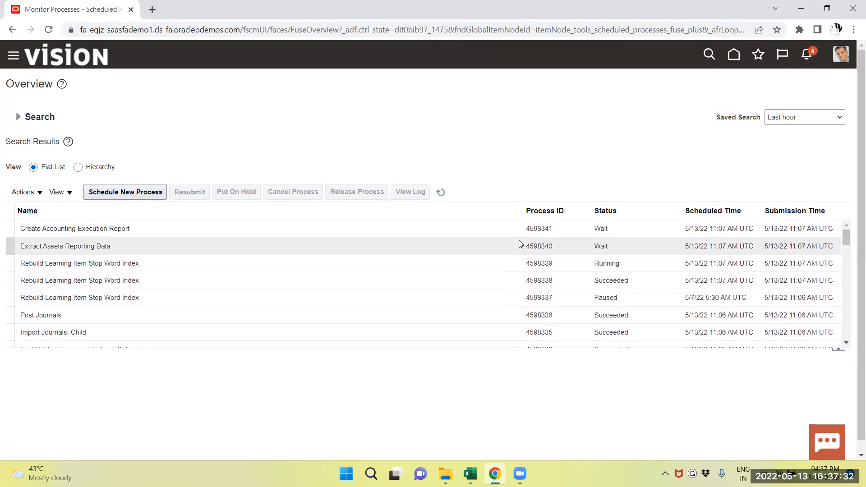
{"action": "left_click", "coordinate": [441, 193]}
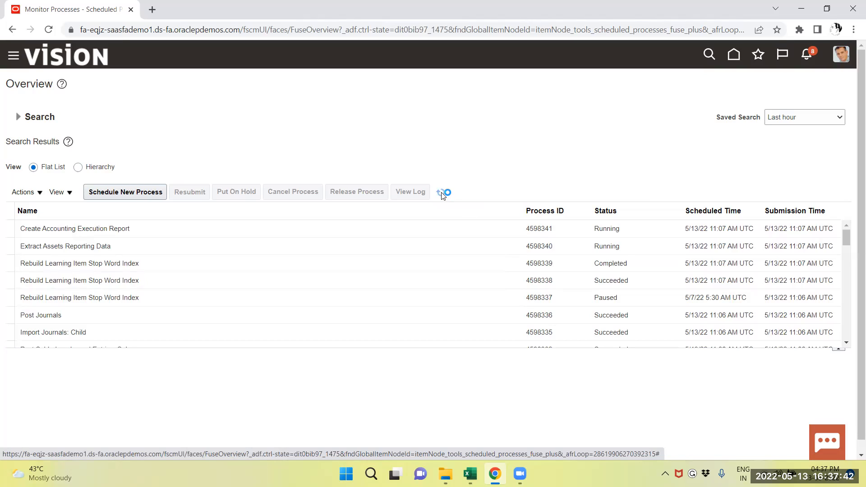
{"action": "left_click", "coordinate": [440, 192]}
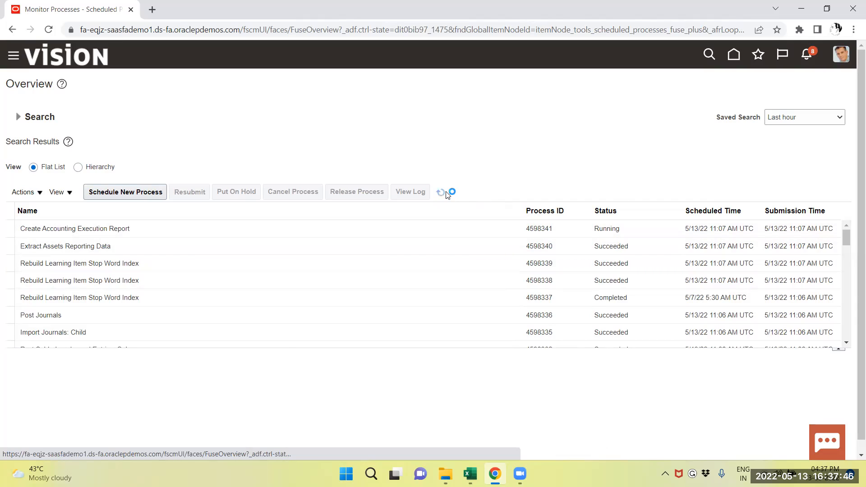
{"action": "left_click", "coordinate": [446, 193]}
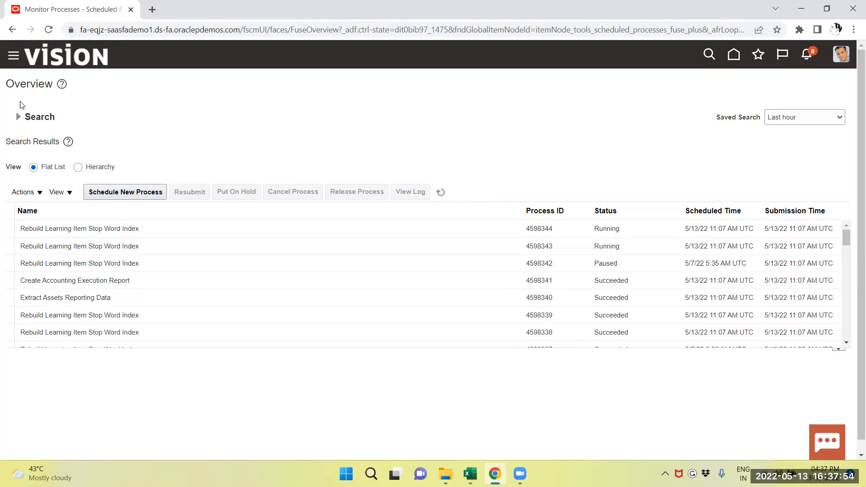
Step: Go to Asset Inquiry and open the Cannon Scanner asset from the US CORP recent additions
{"action": "left_click", "coordinate": [13, 58]}
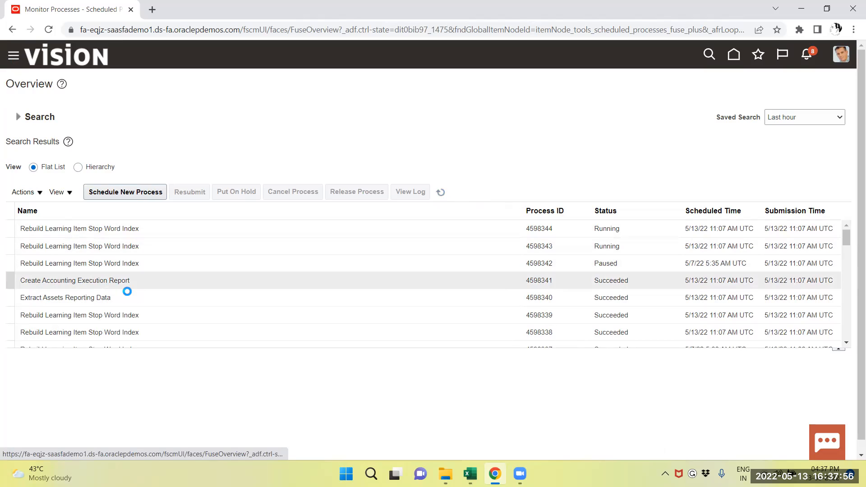
{"action": "scroll", "coordinate": [188, 304], "scroll_direction": "down", "scroll_amount": 3}
{"action": "scroll", "coordinate": [185, 303], "scroll_direction": "down", "scroll_amount": 8}
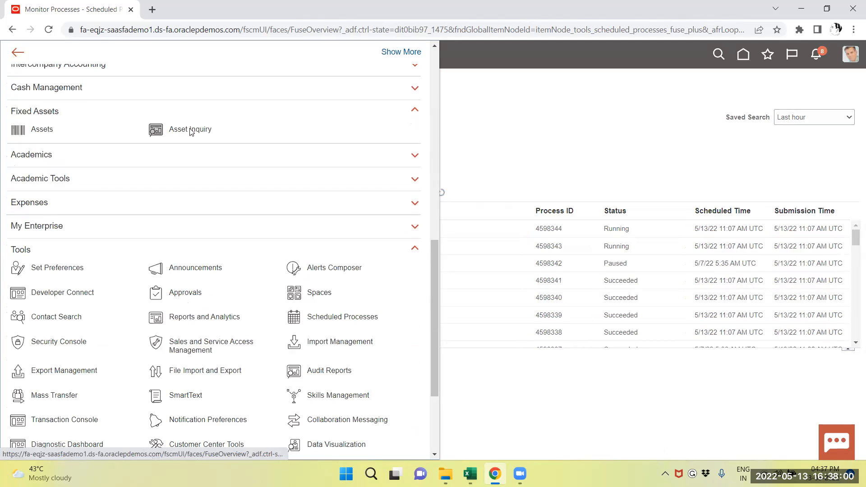
{"action": "left_click", "coordinate": [190, 129]}
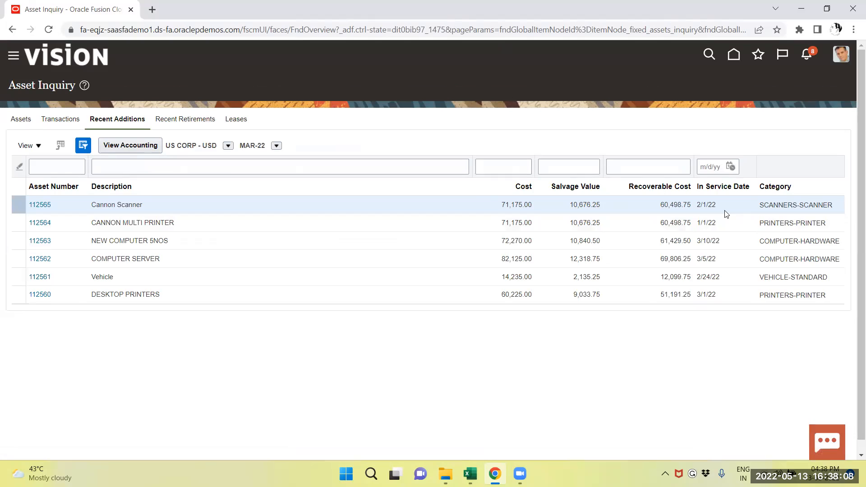
{"action": "left_click", "coordinate": [37, 203]}
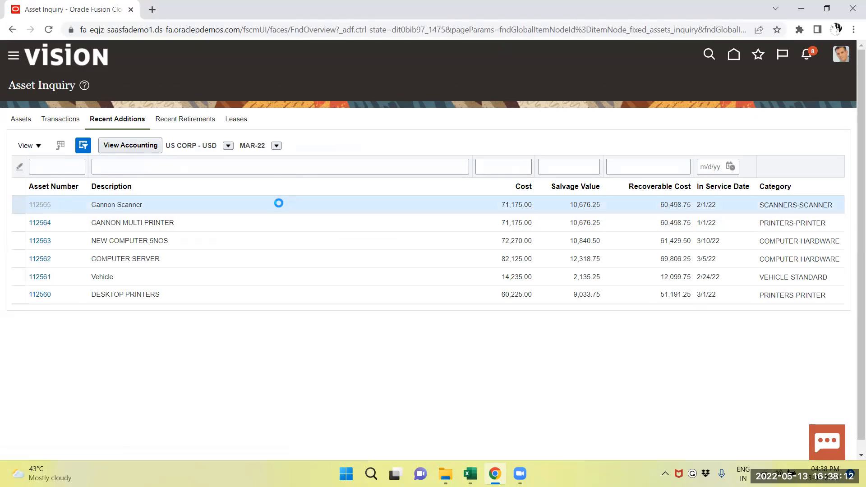
Step: Review the Cannon Scanner's MAR-22 depreciation and its accounting lines, then close the accounting lines
{"action": "scroll", "coordinate": [302, 316], "scroll_direction": "down", "scroll_amount": 1}
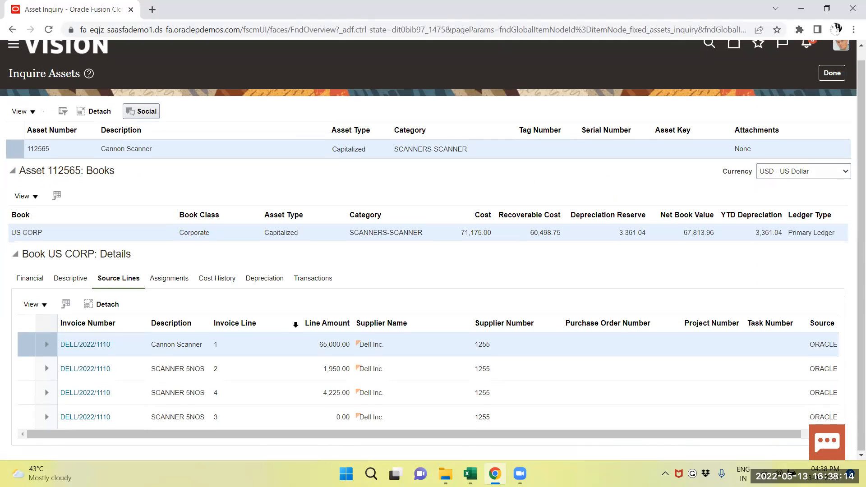
{"action": "left_click", "coordinate": [263, 278]}
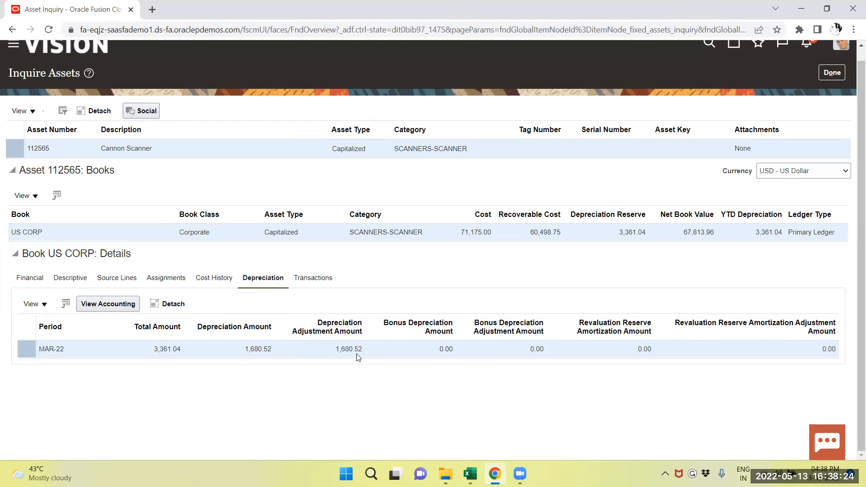
{"action": "left_click", "coordinate": [89, 305]}
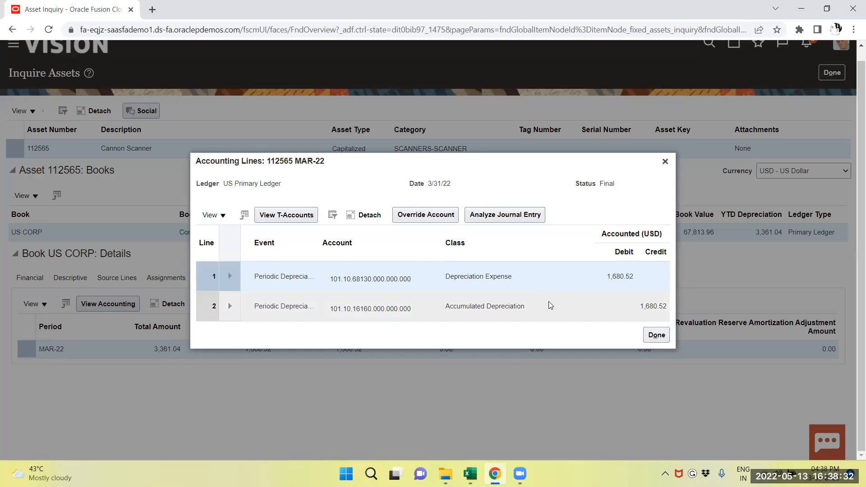
{"action": "left_click", "coordinate": [657, 335]}
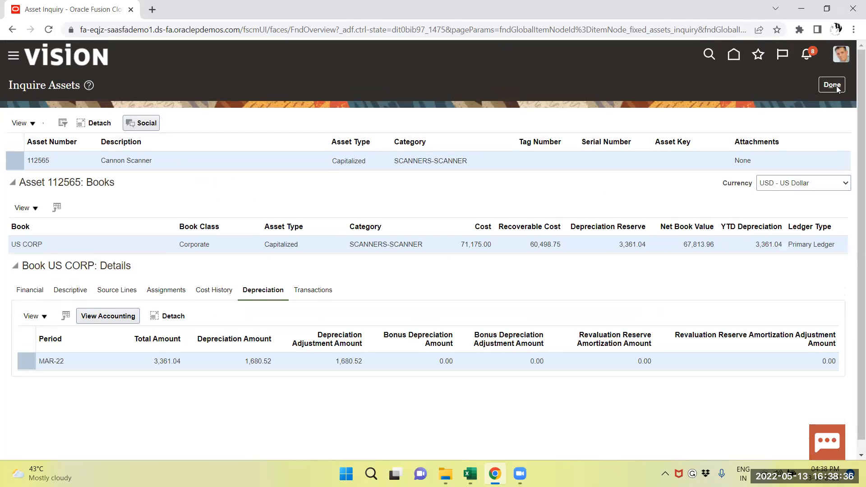
Step: Leave the asset's inquiry page and review the accounting lines of the Cannon Scanner addition, then close them
{"action": "left_click", "coordinate": [844, 86]}
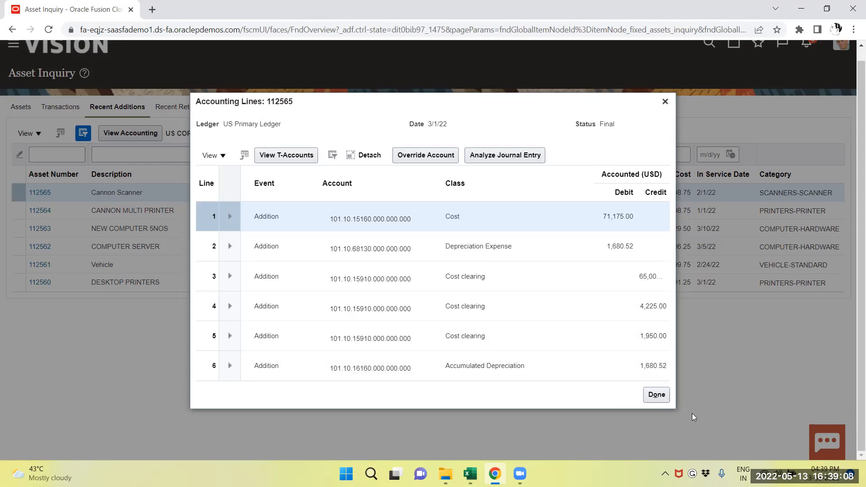
{"action": "left_click", "coordinate": [656, 395]}
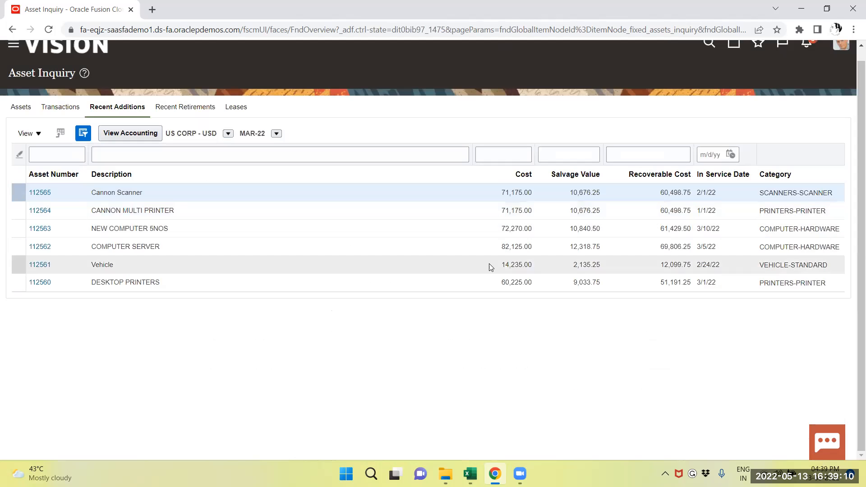